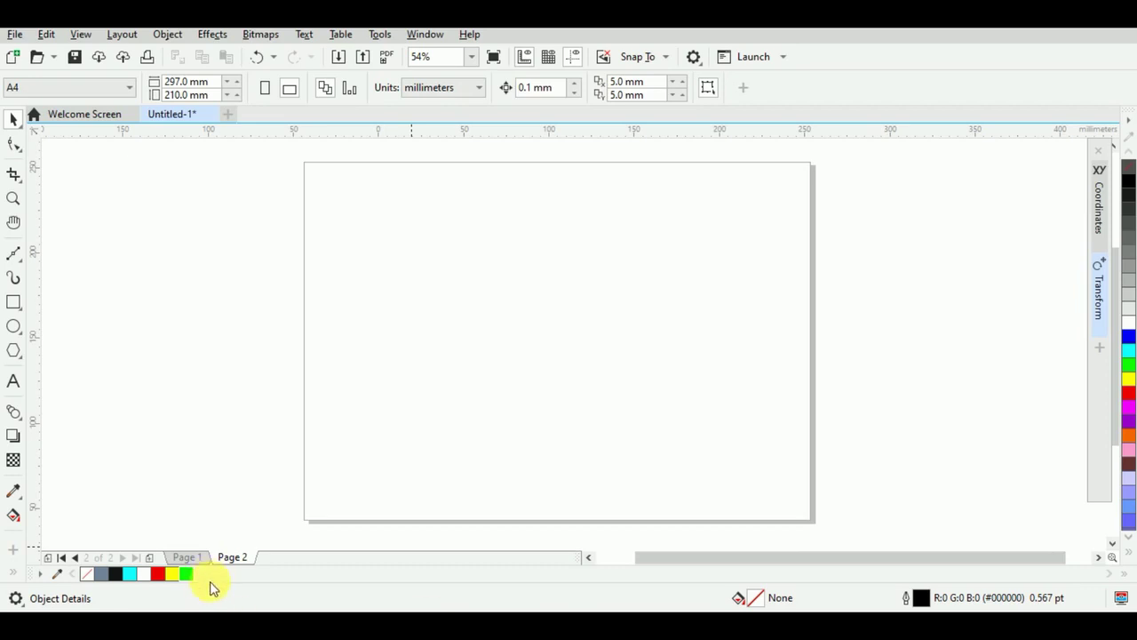
# Check the finished logo on page 1, then draw a circle about 195 mm in diameter on page 2
pyautogui.click(187, 557)
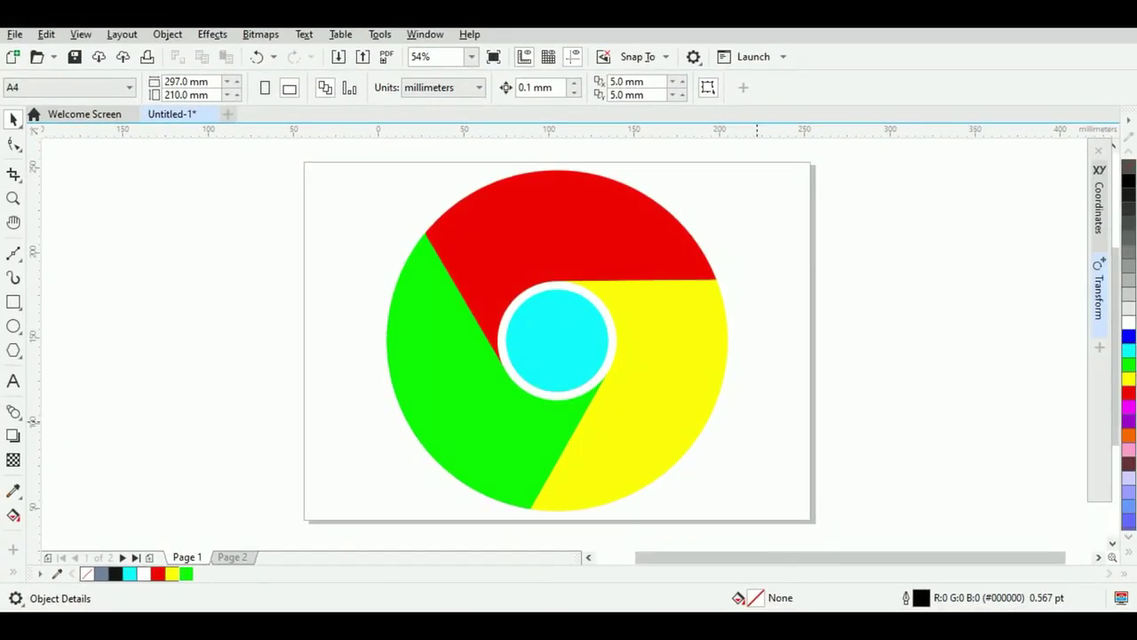
pyautogui.click(232, 557)
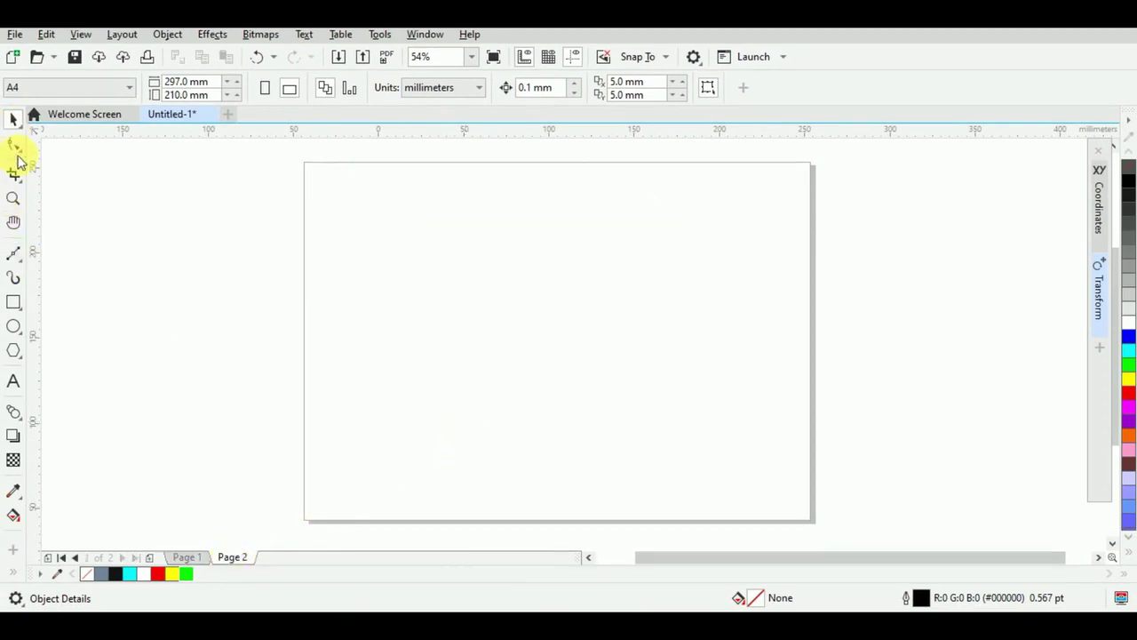
pyautogui.click(13, 326)
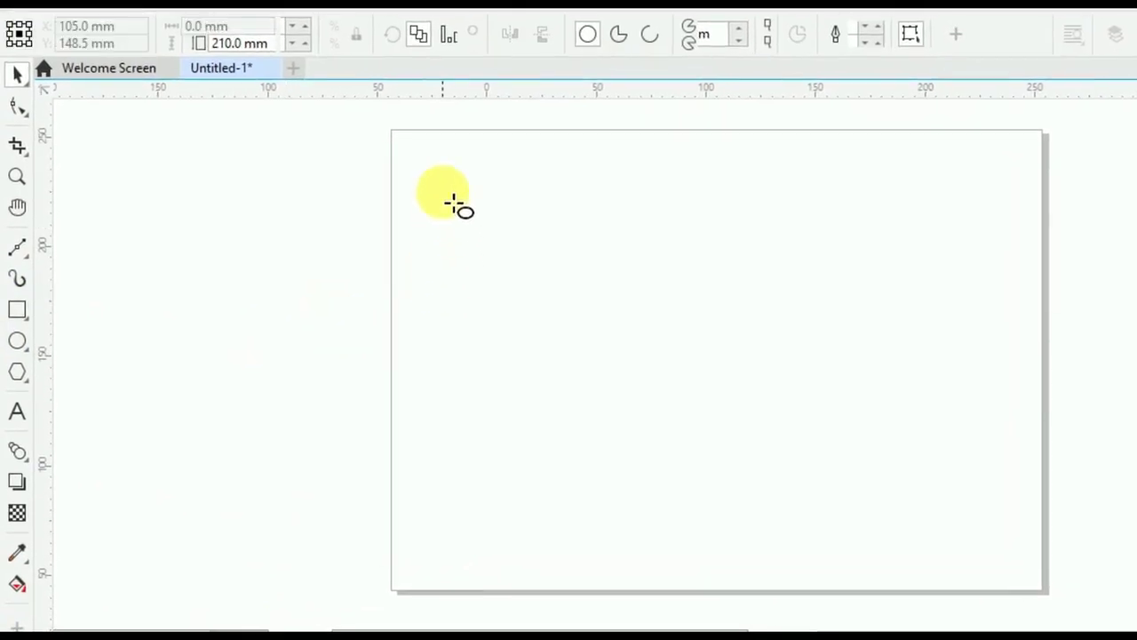
pyautogui.moveTo(436, 170); pyautogui.dragTo(881, 588)
pyautogui.click(16, 76)
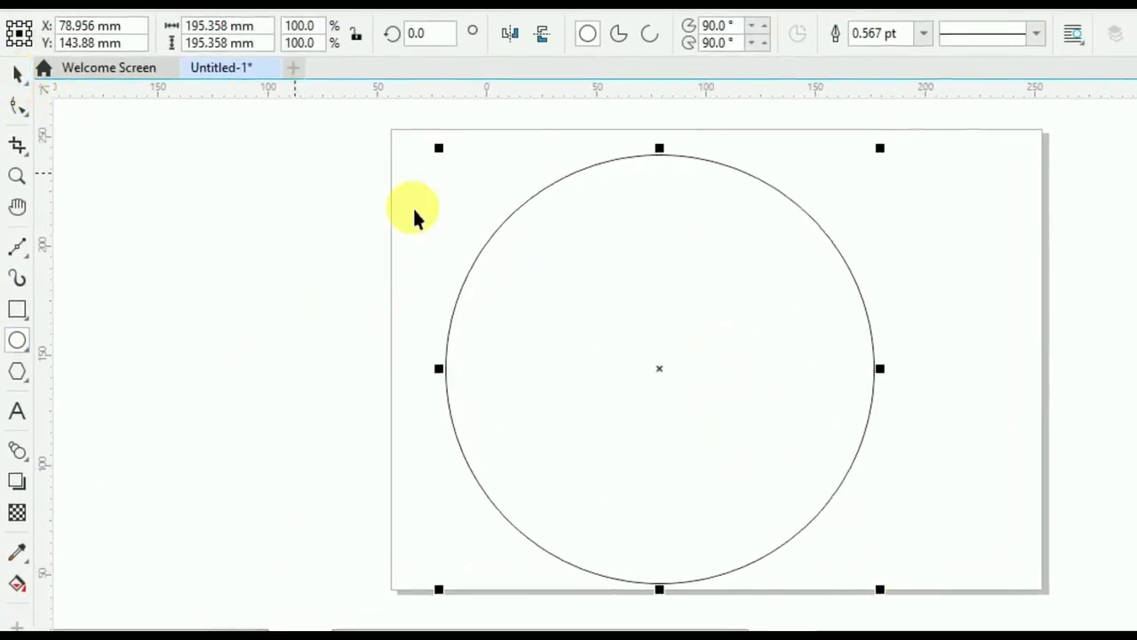
# Set the circle's width and height to 200 mm and centre it on the page
pyautogui.moveTo(272, 31); pyautogui.dragTo(152, 33)
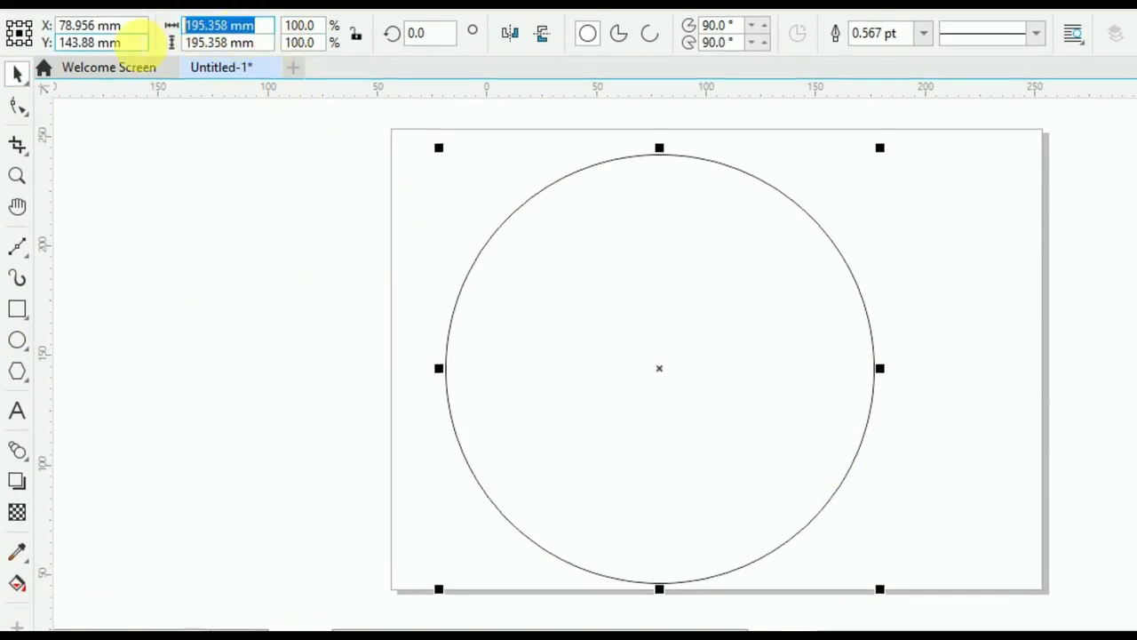
pyautogui.write('200')
pyautogui.press('Tab')
pyautogui.write('2')
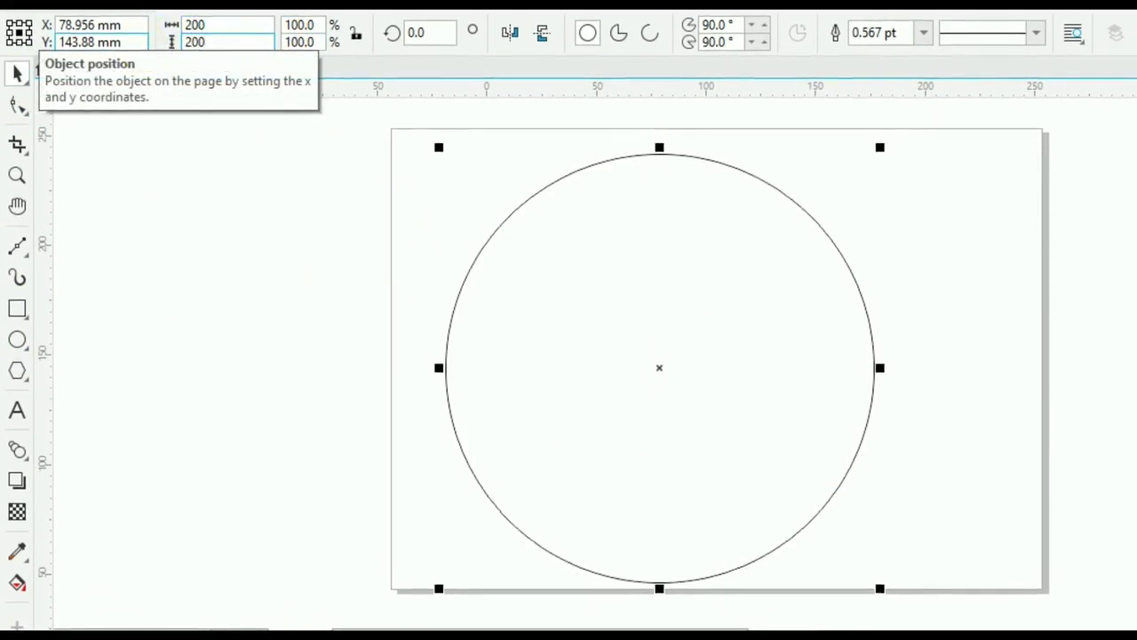
pyautogui.press('Return')
pyautogui.press('p')
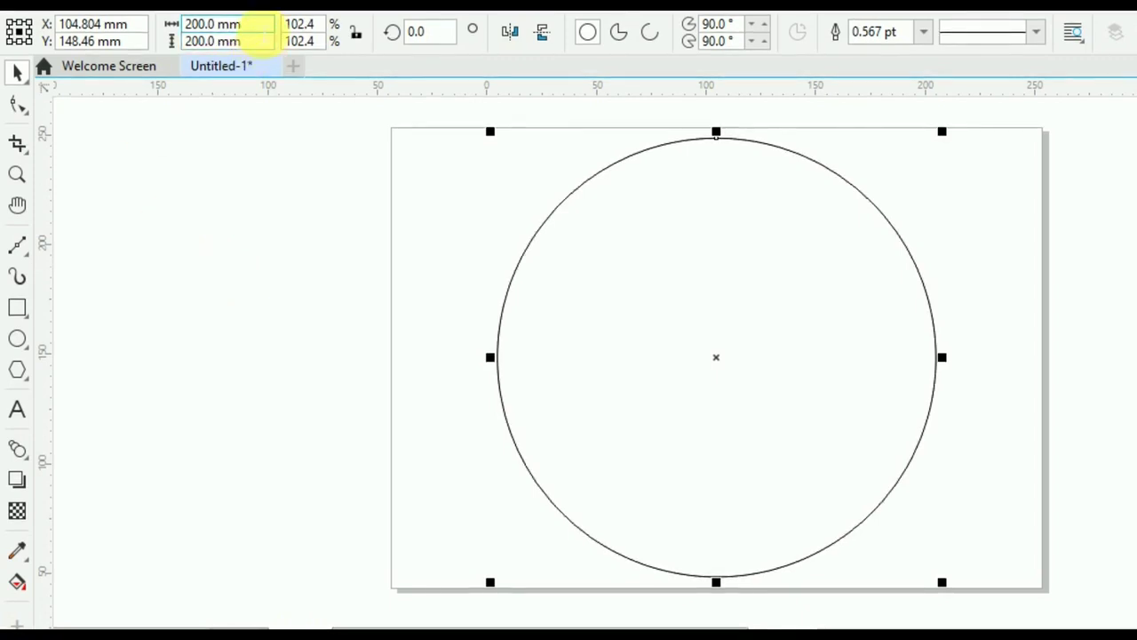
# Add two concentric copies of the circle, one 70 mm and one 60 mm in diameter
pyautogui.click(251, 25)
pyautogui.write('70')
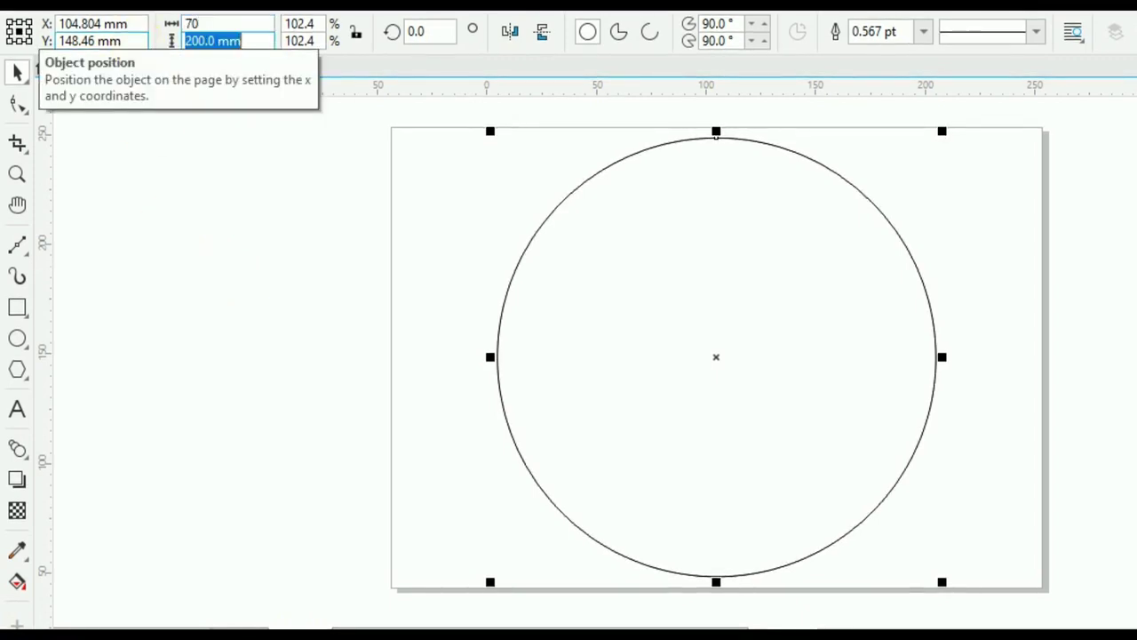
pyautogui.press('Return')
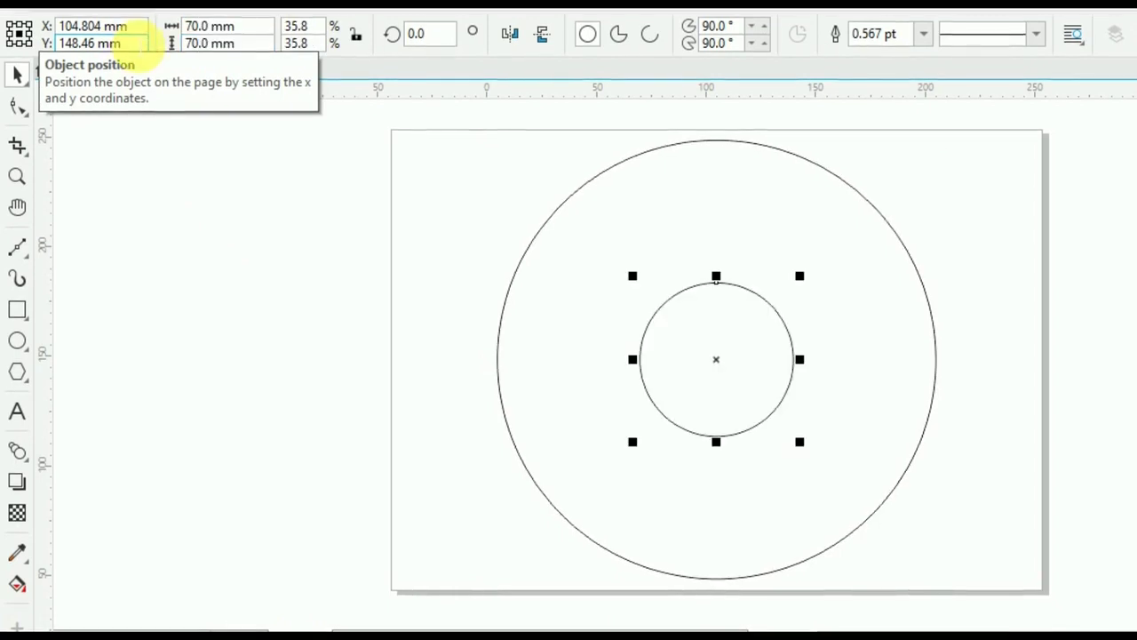
pyautogui.press('+')
pyautogui.write('60')
pyautogui.press('Return')
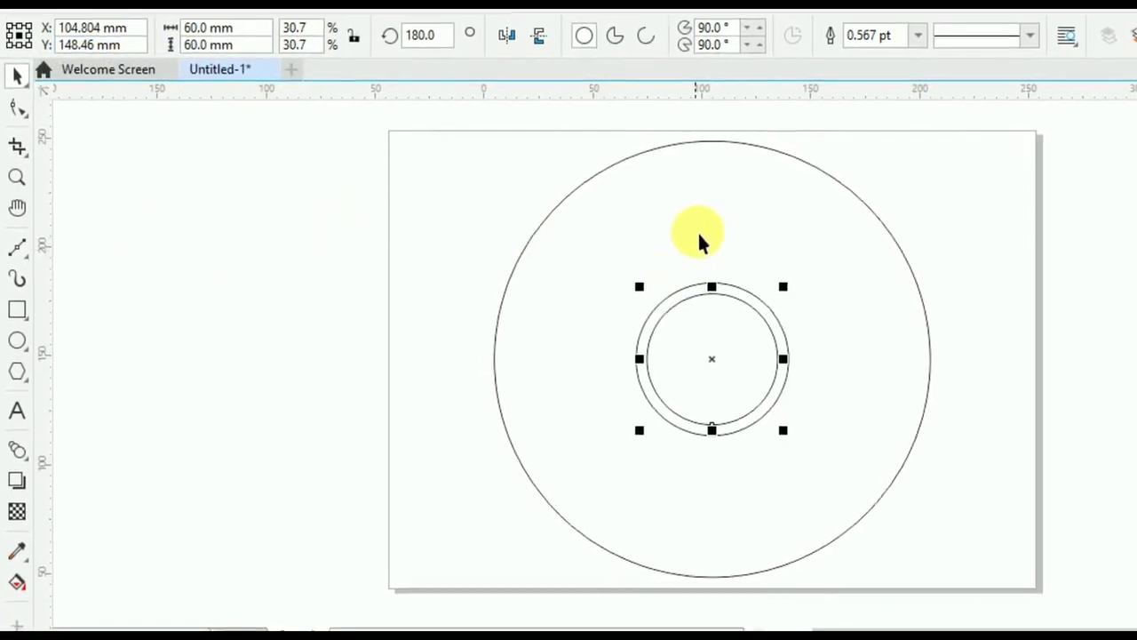
pyautogui.click(164, 300)
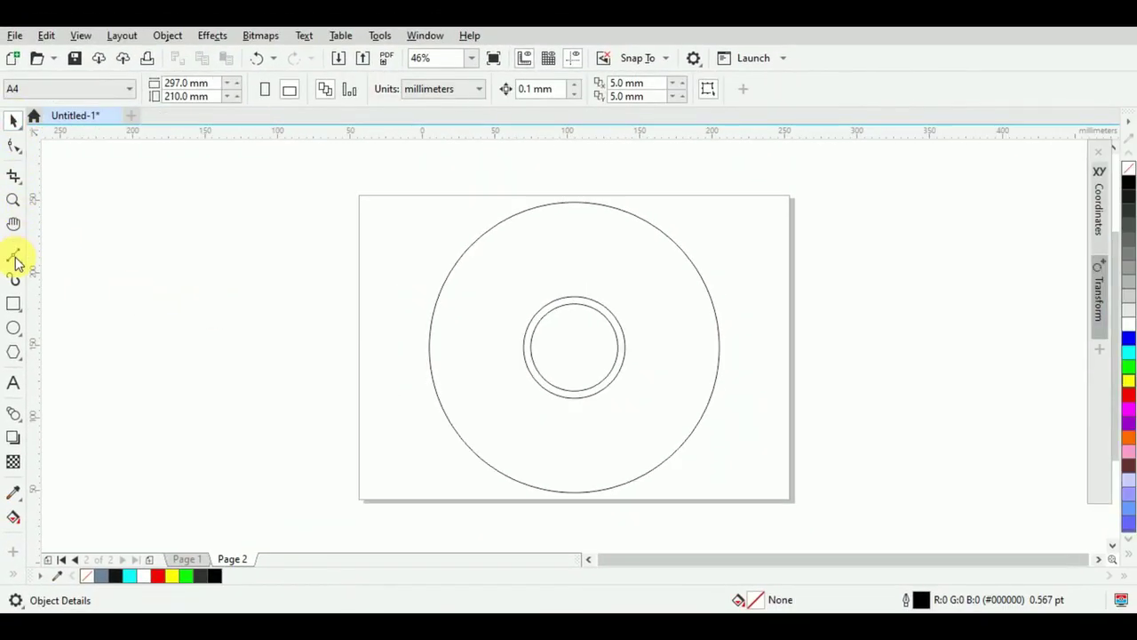
# Draw a nearly horizontal line about 104 mm long from the top quadrant of the 70 mm circle to just beyond the outer circle
pyautogui.click(14, 258)
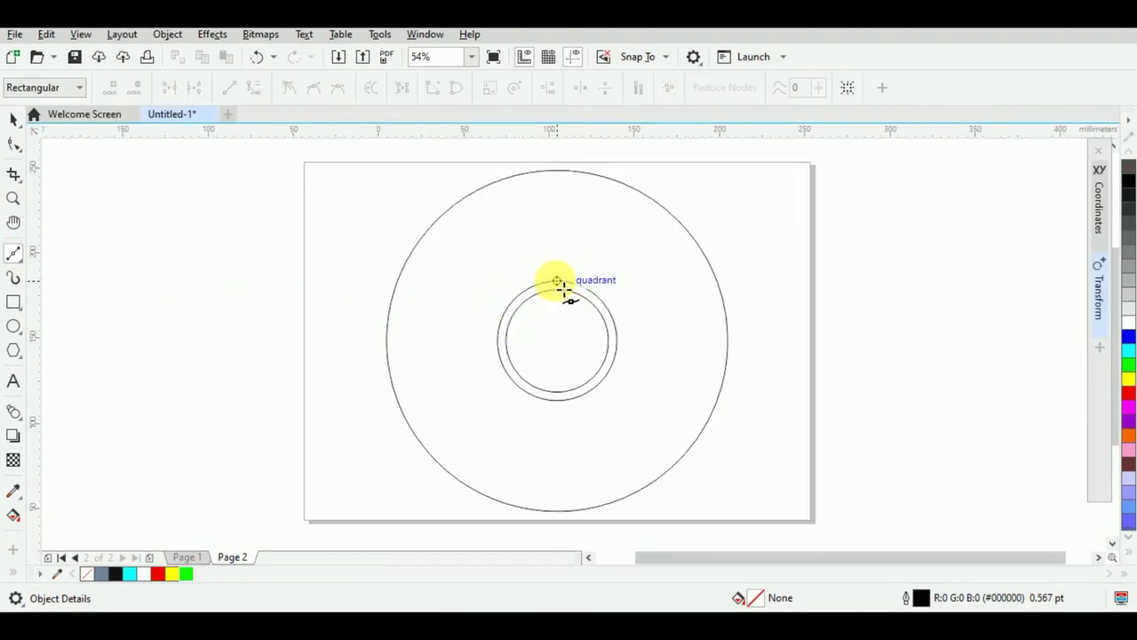
pyautogui.moveTo(558, 283); pyautogui.dragTo(651, 281)
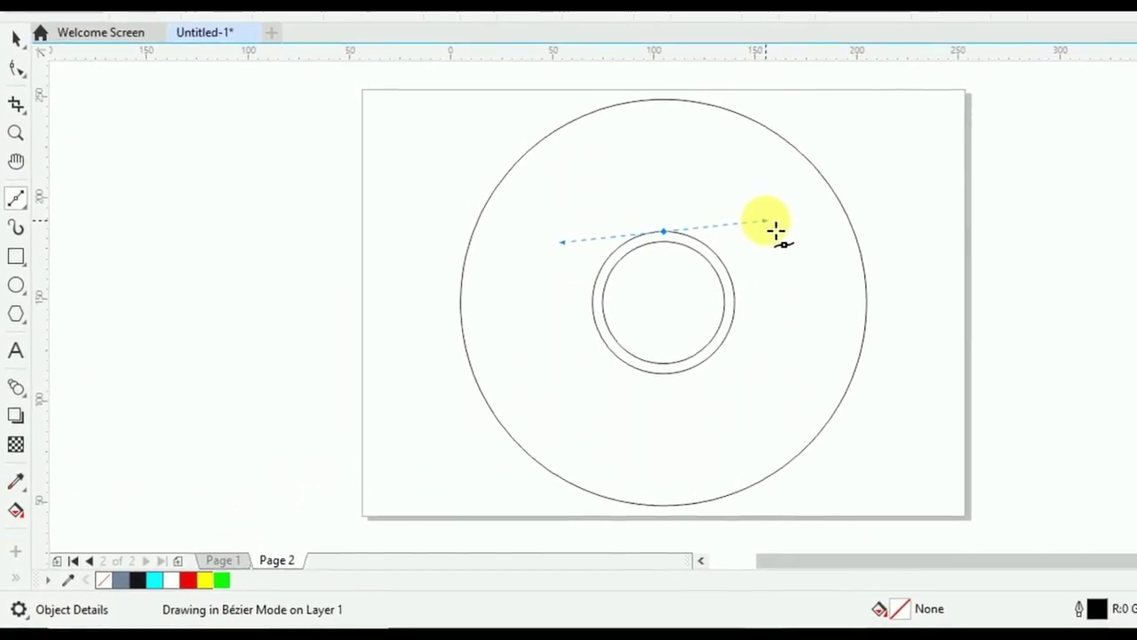
pyautogui.moveTo(776, 231); pyautogui.dragTo(904, 231)
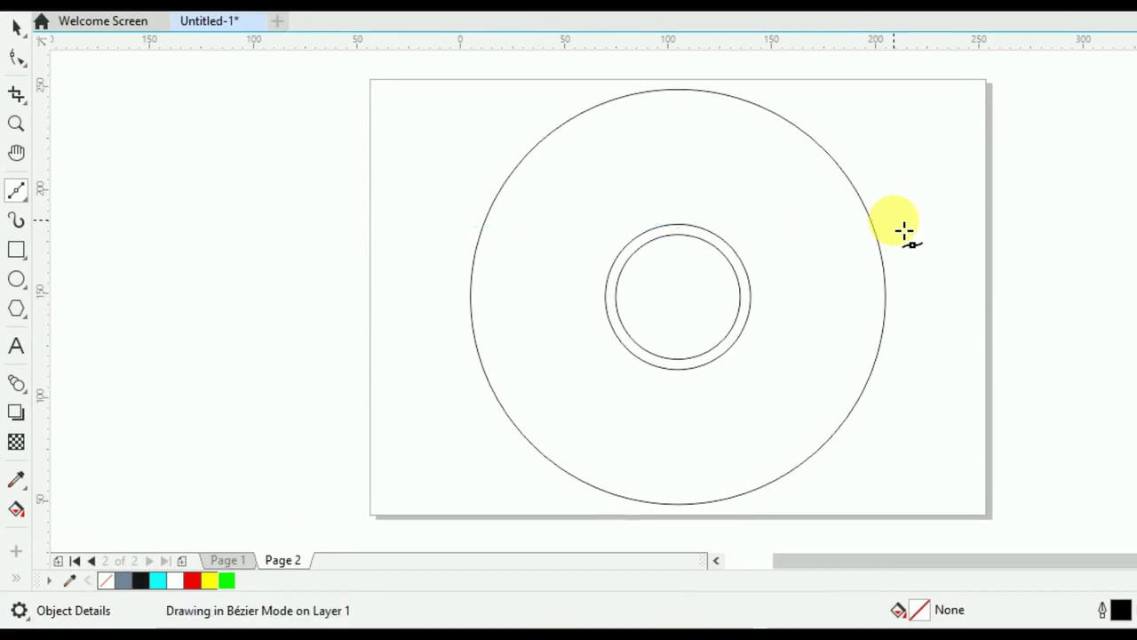
pyautogui.doubleClick(903, 231)
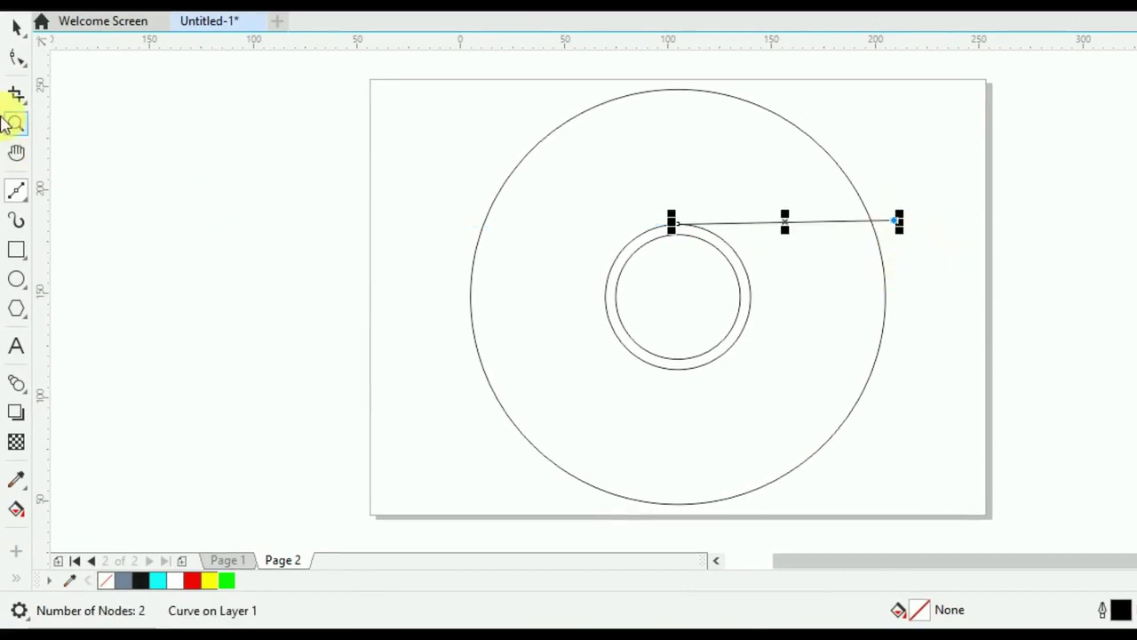
pyautogui.click(18, 26)
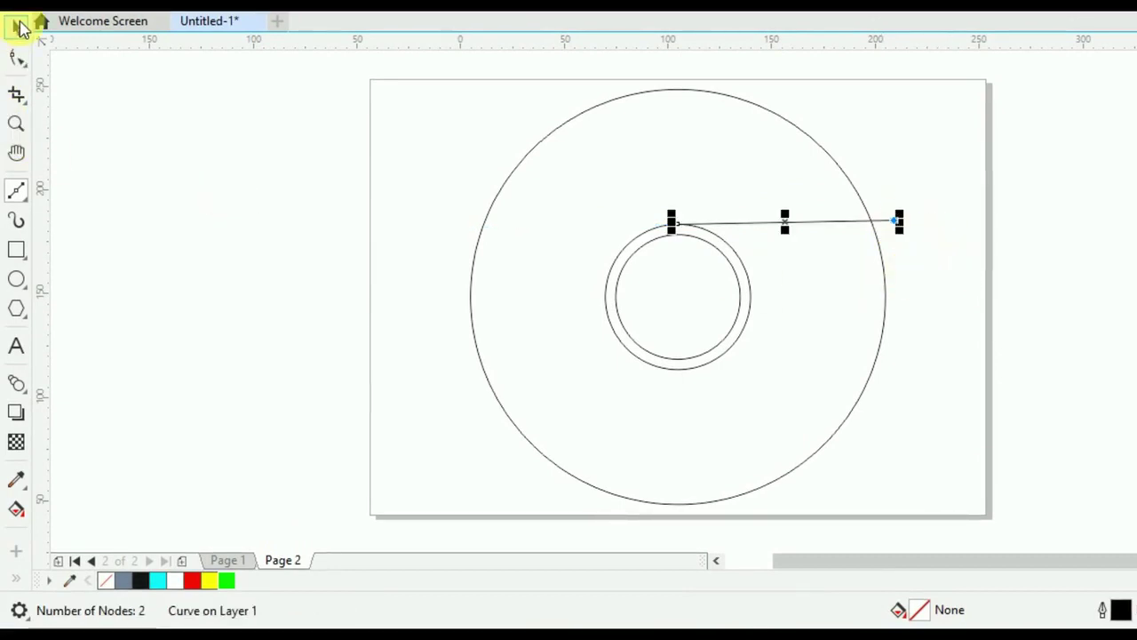
# Move the line's rotation centre to the circles' centre and create 2 copies of it rotated by 120 degrees
pyautogui.click(840, 233)
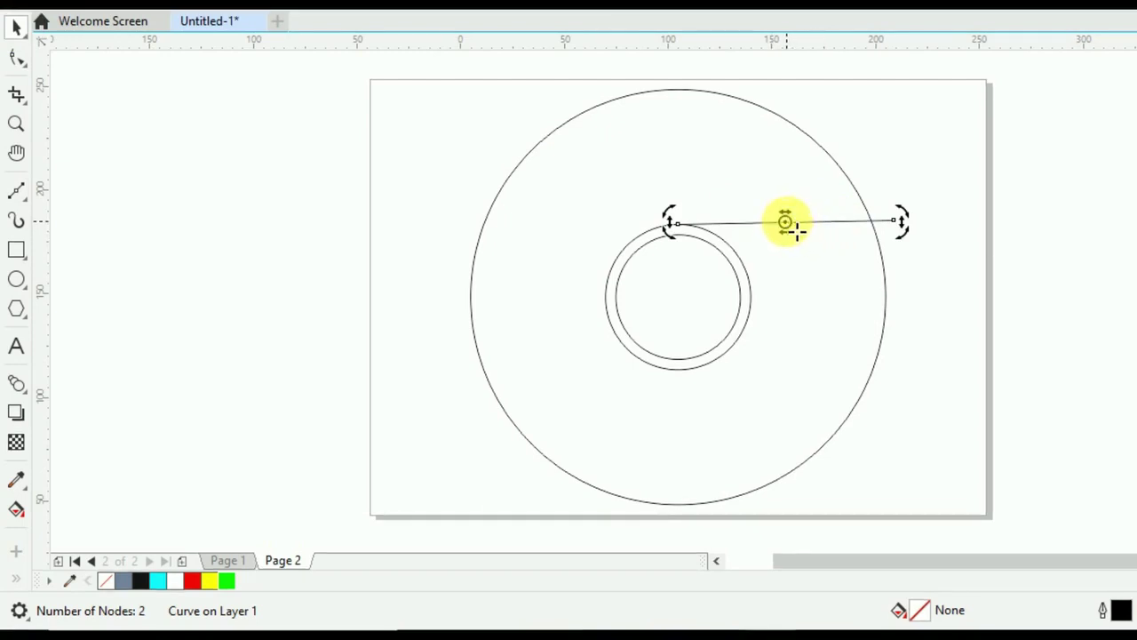
pyautogui.moveTo(787, 230)
pyautogui.mouseDown()
pyautogui.moveTo(693, 310)
pyautogui.moveTo(652, 326)
pyautogui.mouseUp()
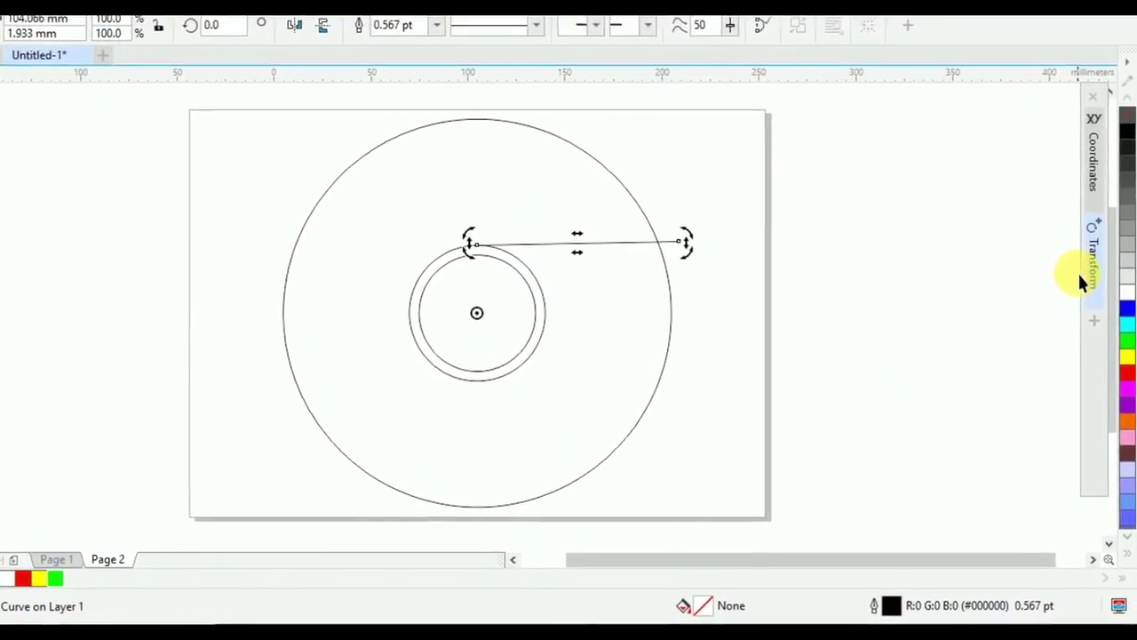
pyautogui.click(1094, 264)
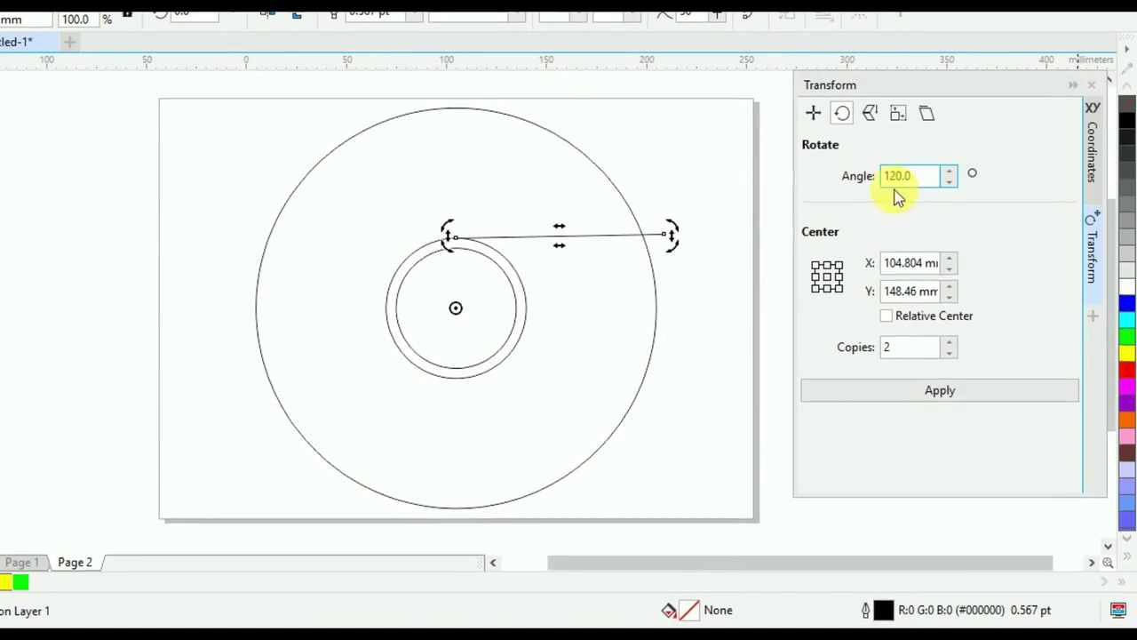
pyautogui.click(929, 395)
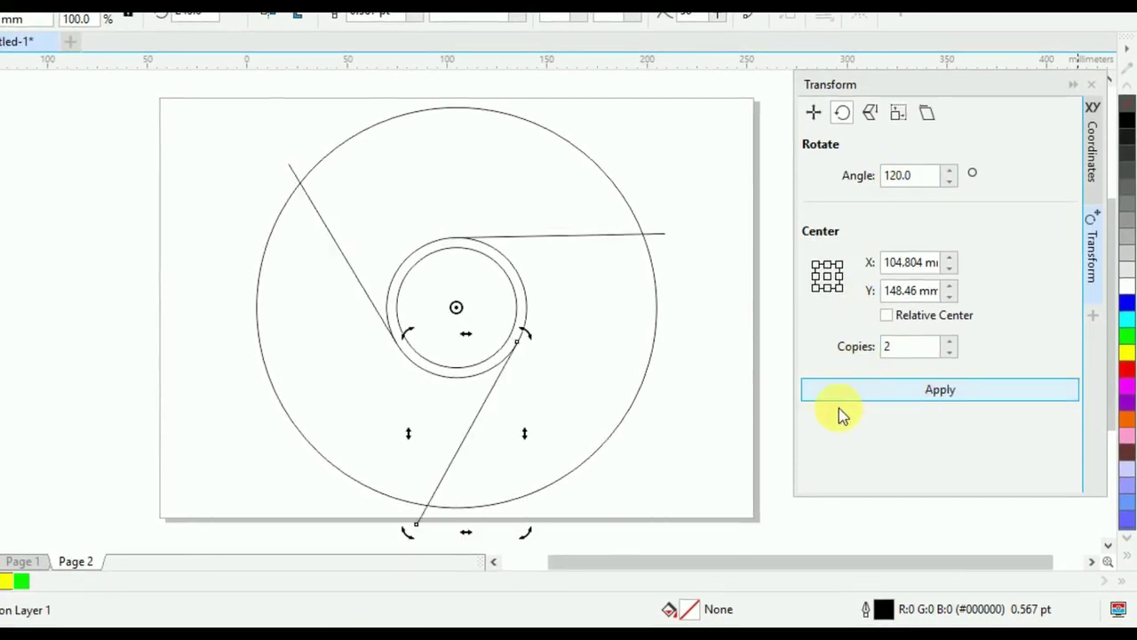
pyautogui.click(675, 452)
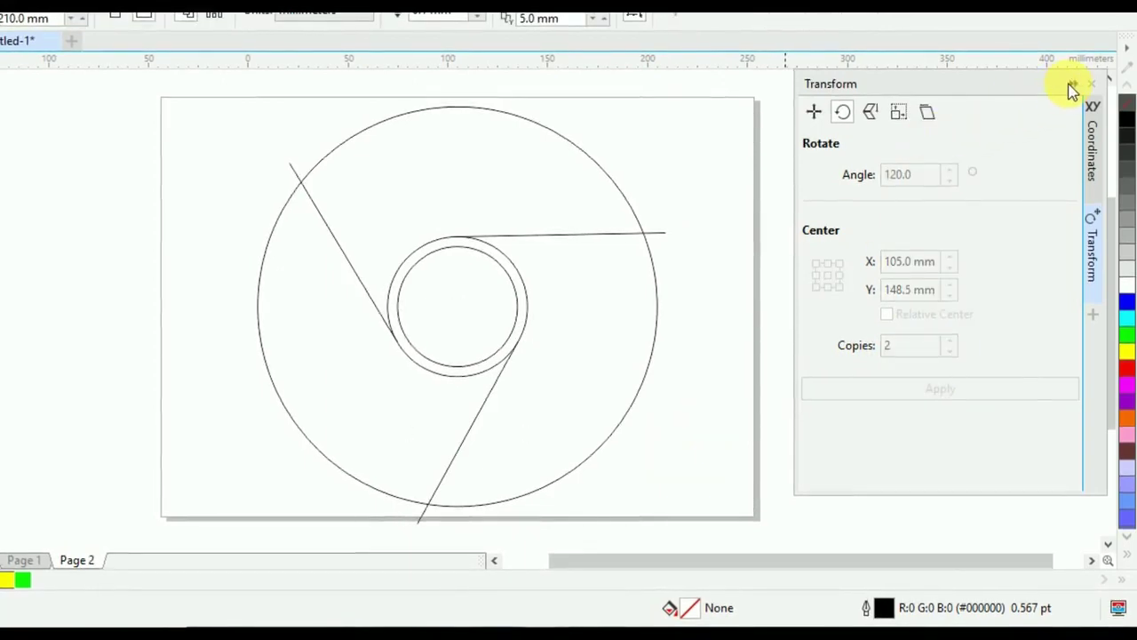
pyautogui.click(1072, 85)
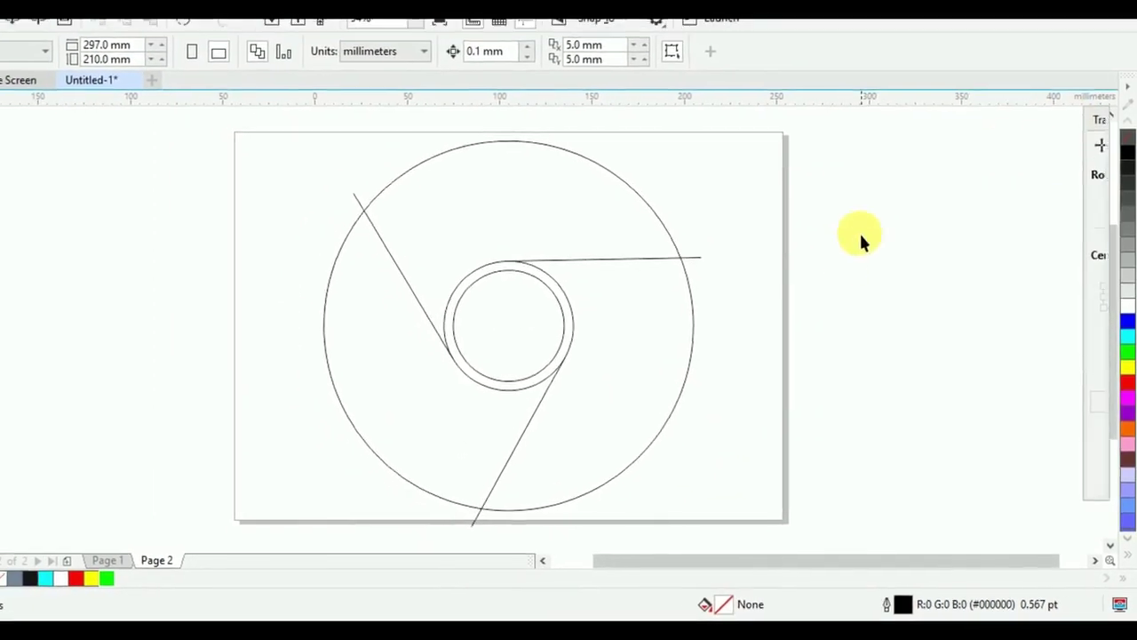
# Group all three circles and three lines into one object
pyautogui.hotkey('ctrl', 'a')
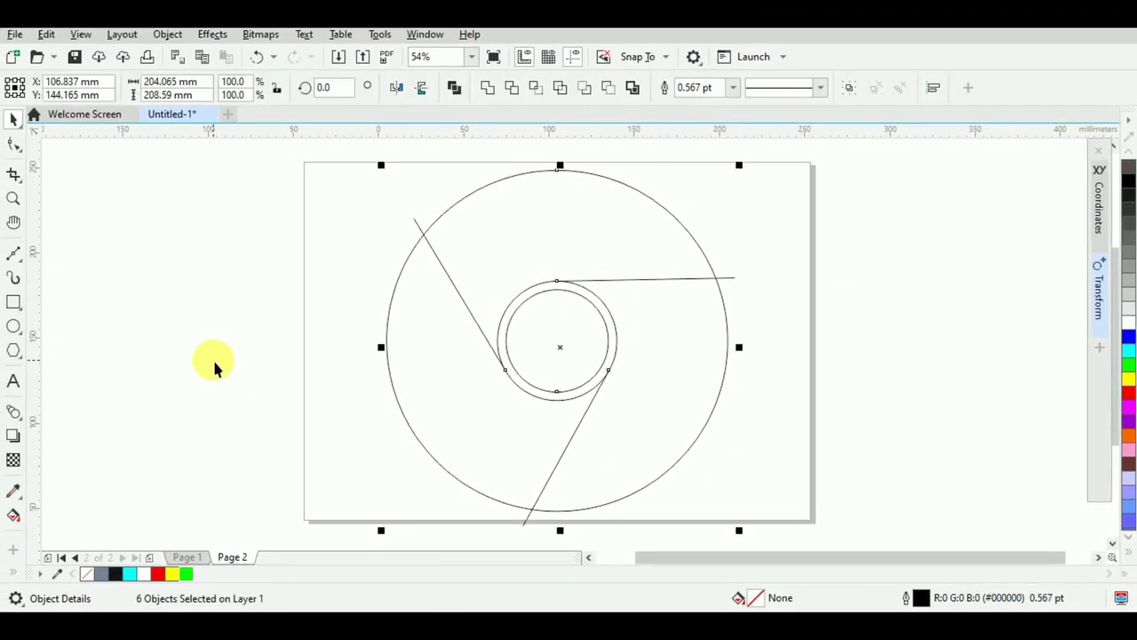
pyautogui.hotkey('ctrl', 'g')
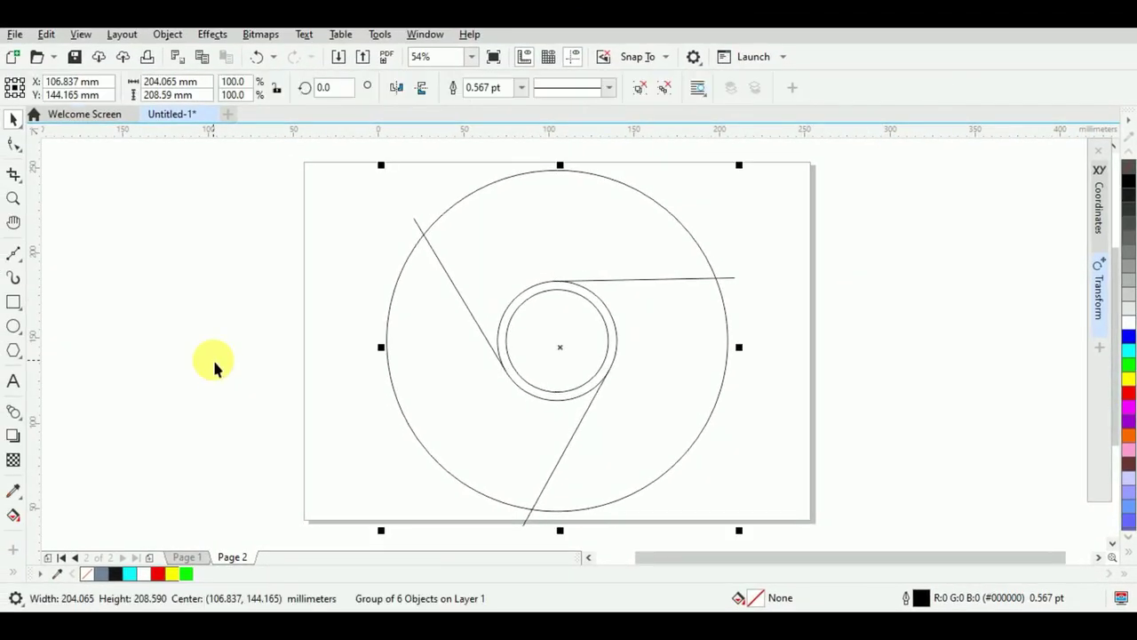
pyautogui.click(206, 365)
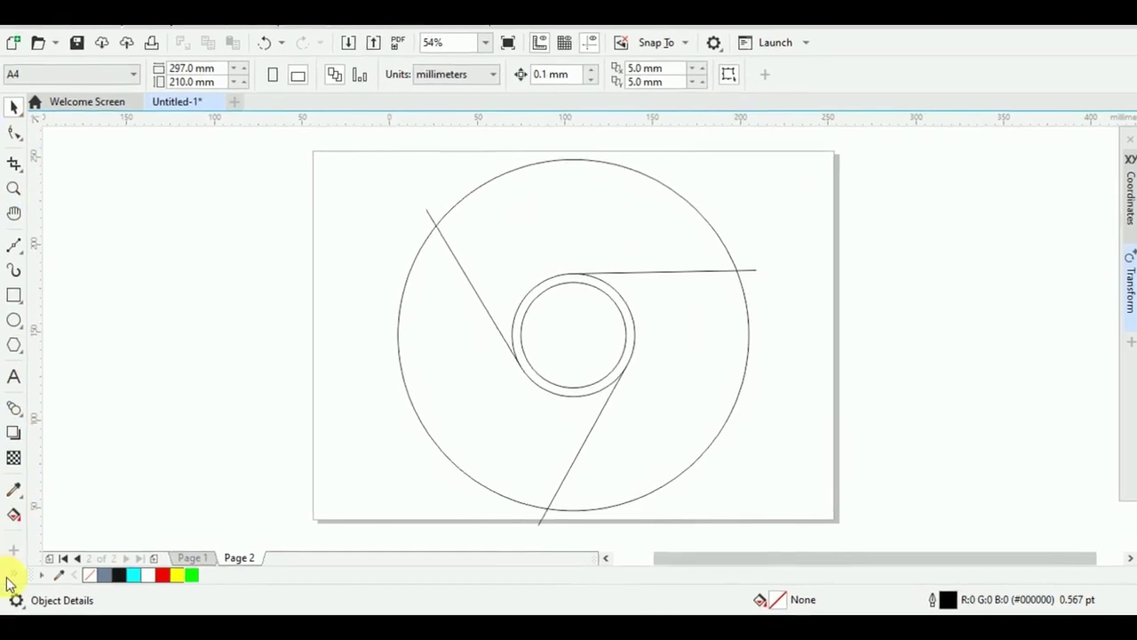
# Use Smart Fill to create filled shapes from the inner circle, the ring around it and the upper segment
pyautogui.click(17, 514)
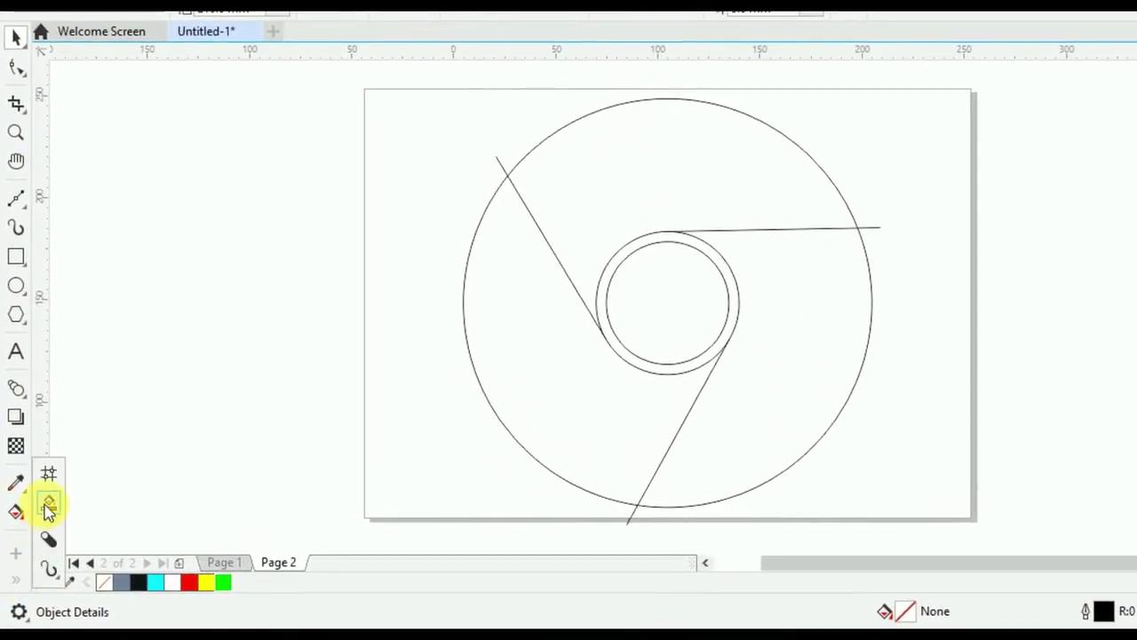
pyautogui.click(48, 506)
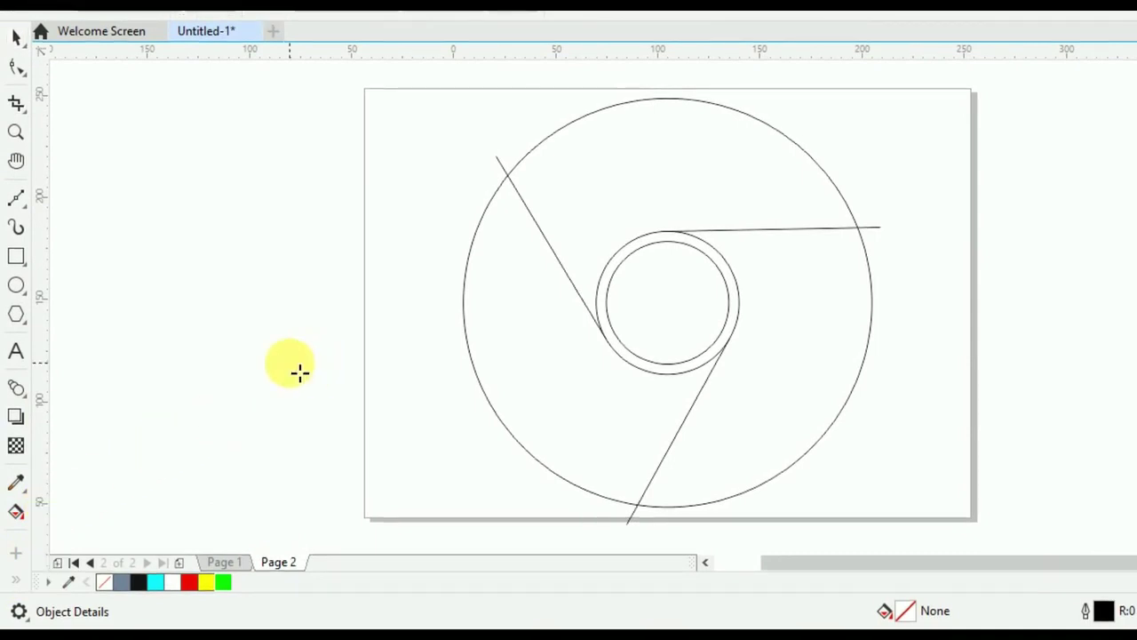
pyautogui.click(673, 308)
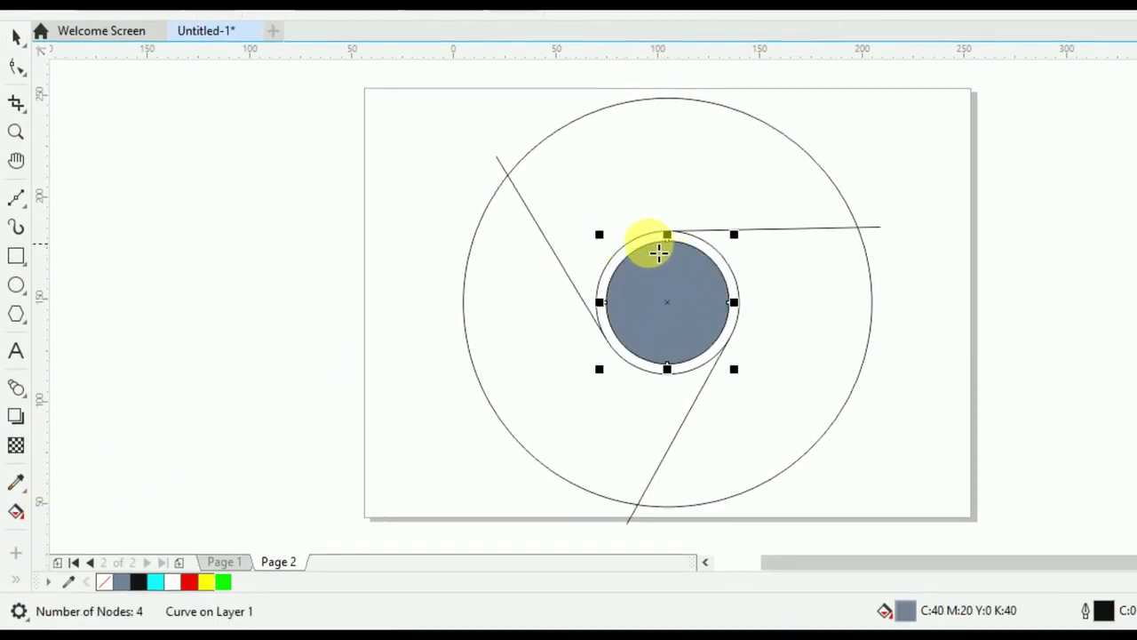
pyautogui.click(654, 251)
pyautogui.click(639, 182)
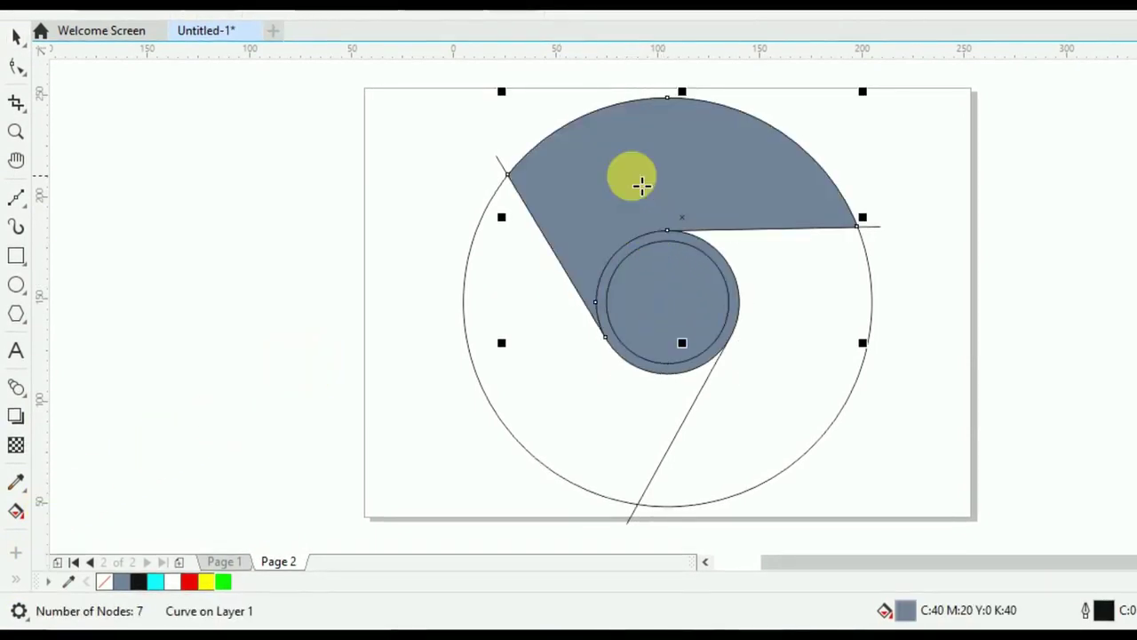
# Move the rotation centre of the filled upper segment to the centre of the circles
pyautogui.click(16, 38)
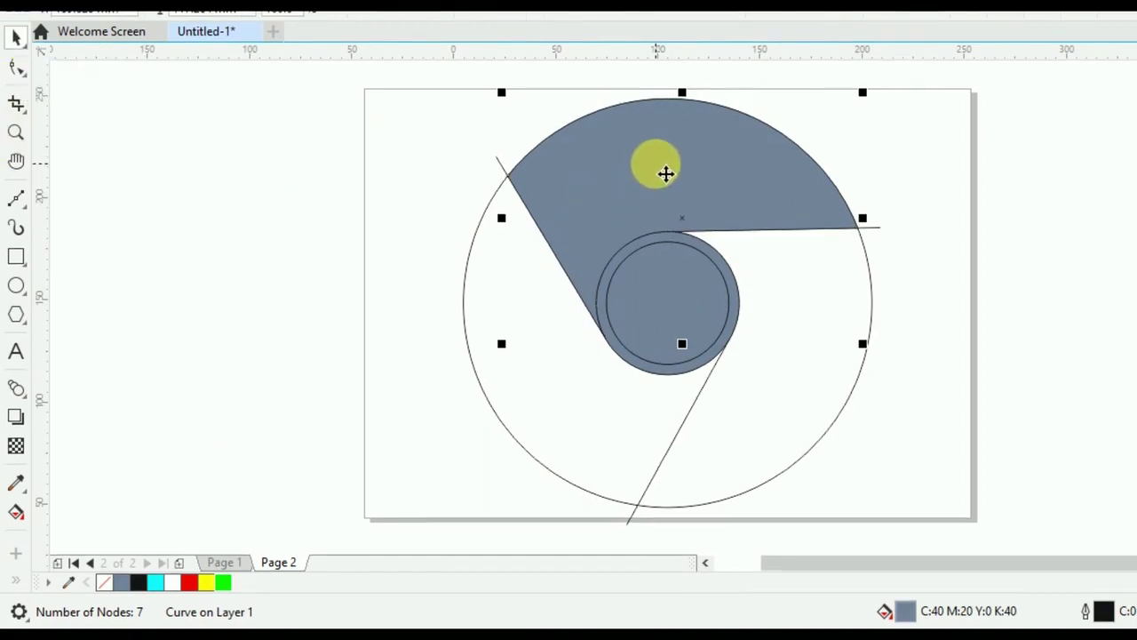
pyautogui.click(666, 173)
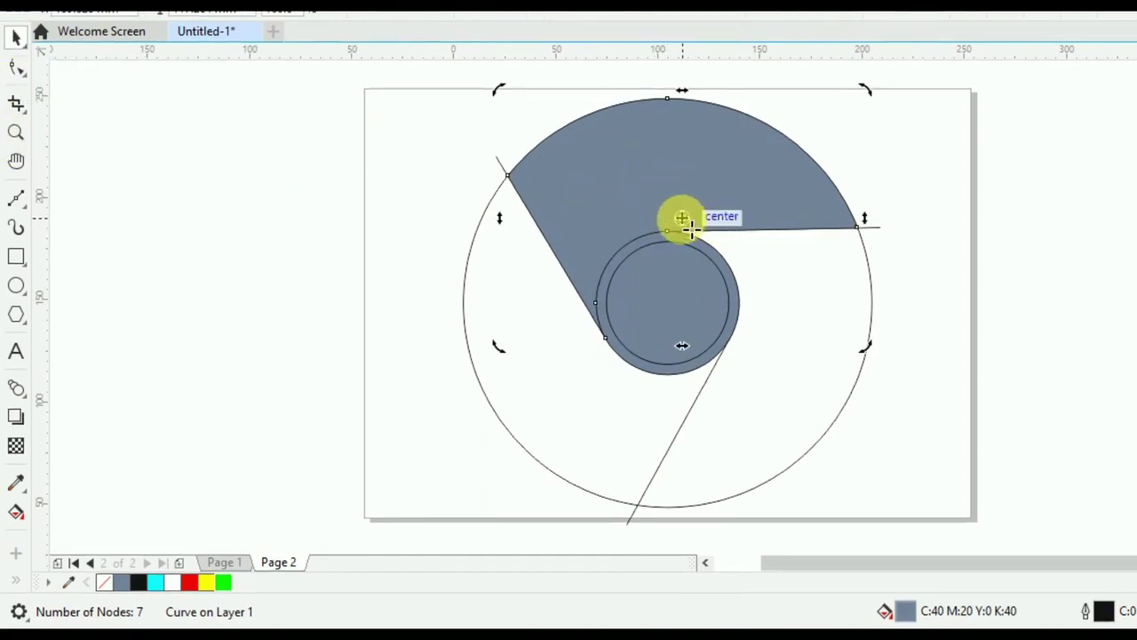
pyautogui.moveTo(682, 219); pyautogui.dragTo(667, 302)
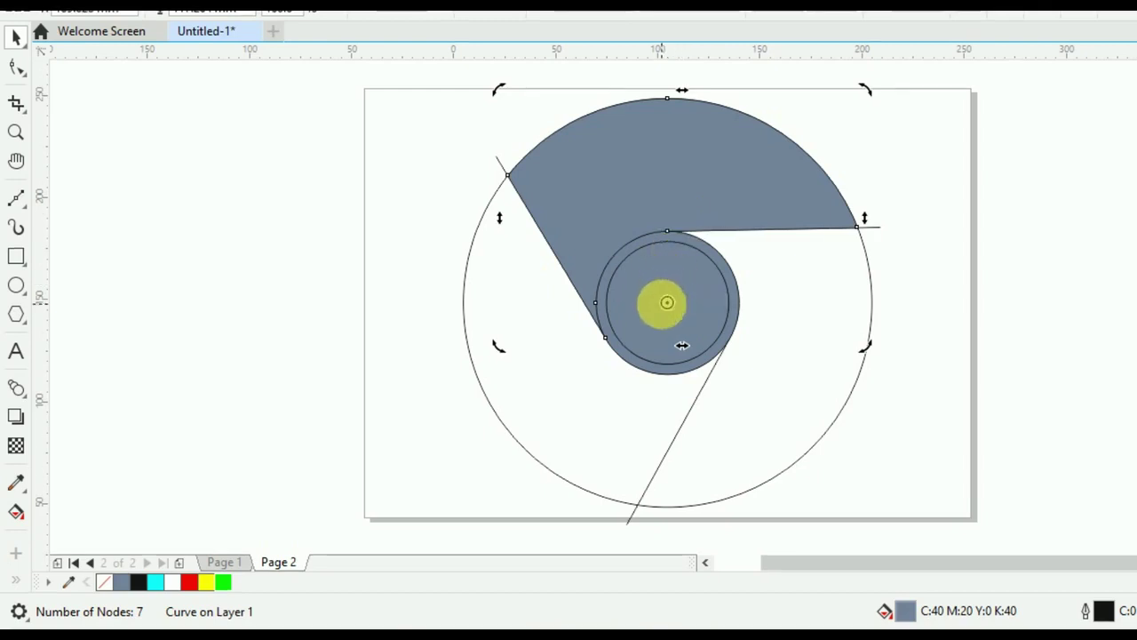
# Delete the grouped construction circles and lines, keeping the filled shapes
pyautogui.click(890, 375)
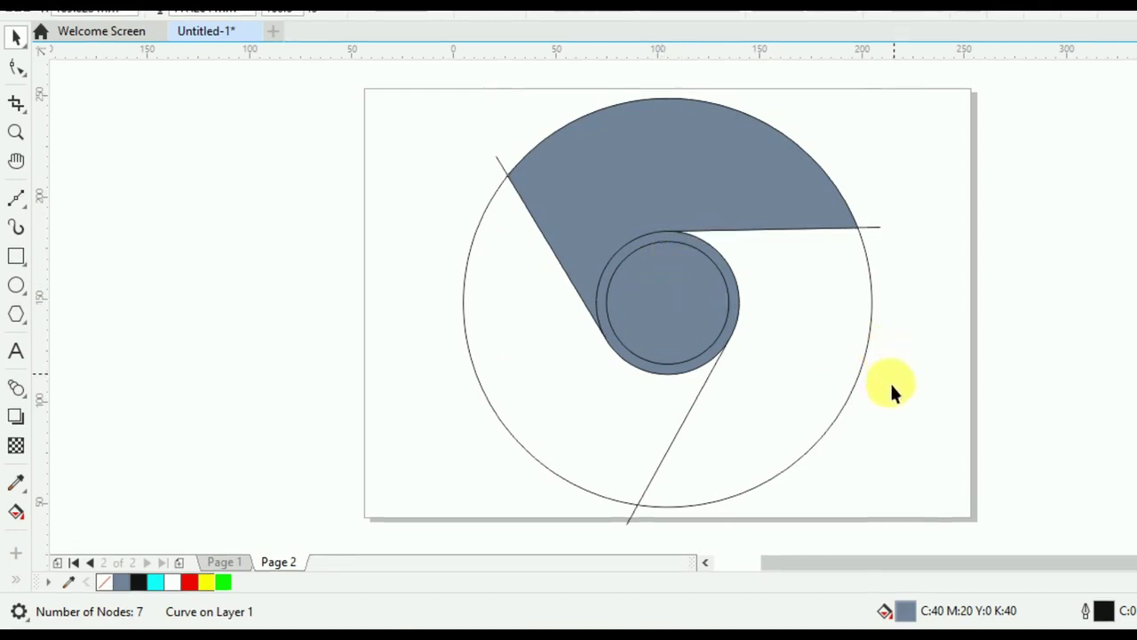
pyautogui.click(828, 433)
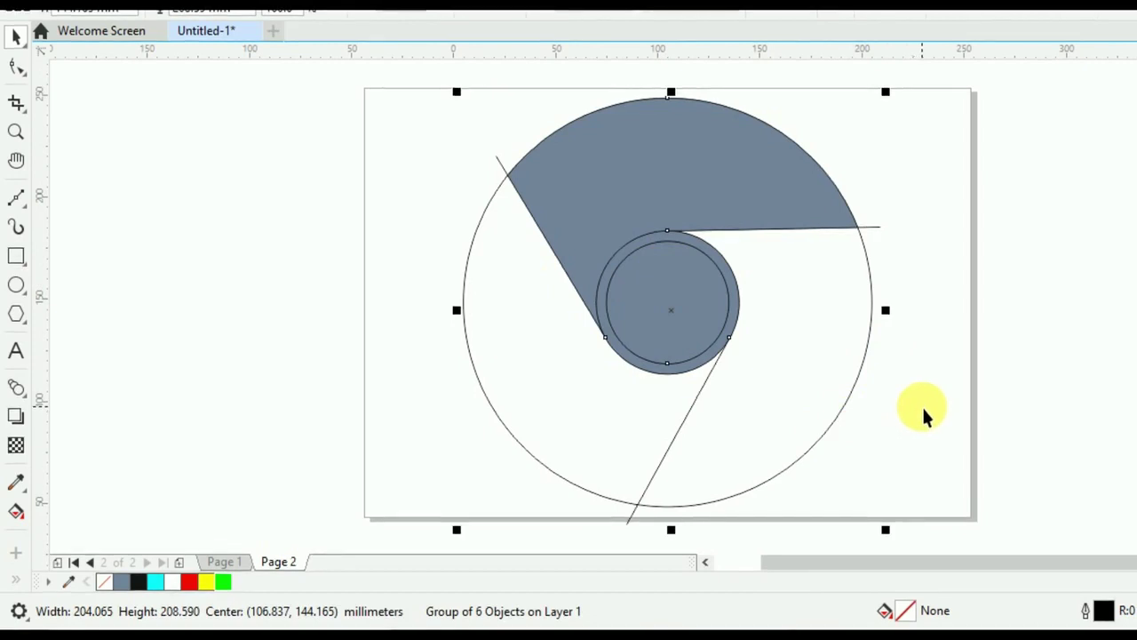
pyautogui.press('Delete')
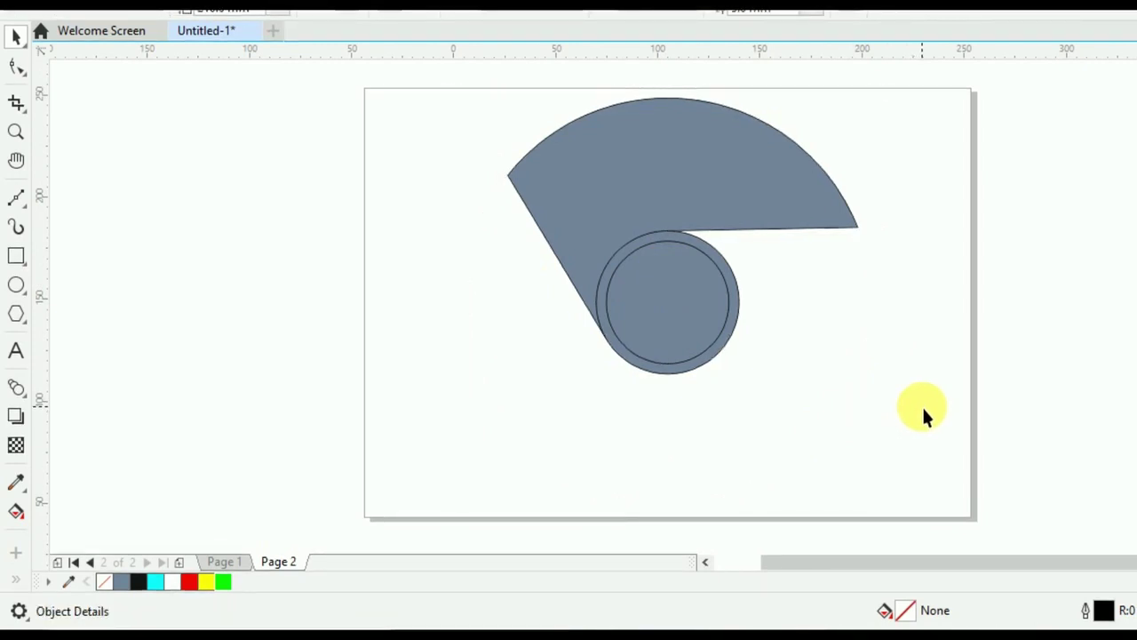
# Remove the outline from all three filled shapes on the page
pyautogui.hotkey('ctrl', 'a')
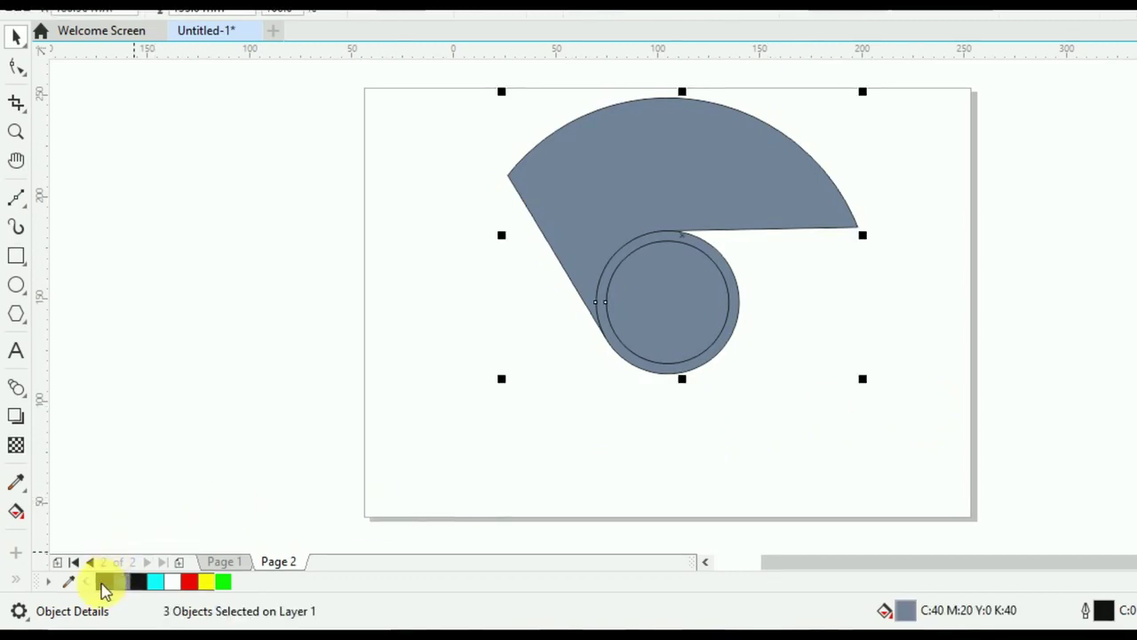
pyautogui.rightClick(103, 582)
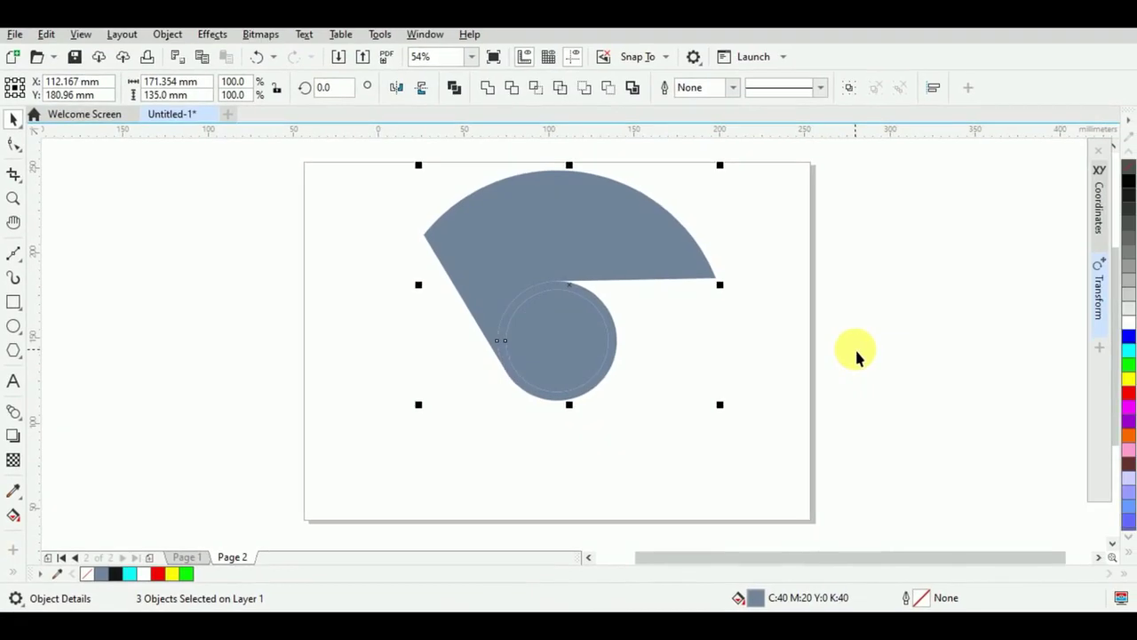
pyautogui.click(855, 347)
# Fill the inner circle with cyan and the ring around it with white
pyautogui.click(556, 352)
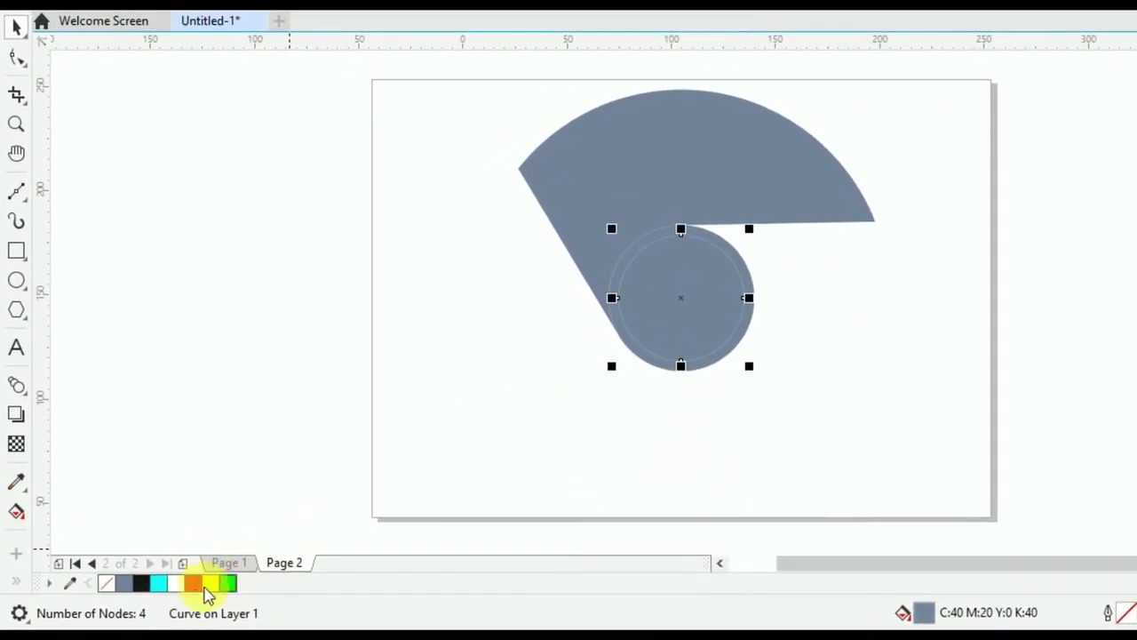
pyautogui.click(158, 582)
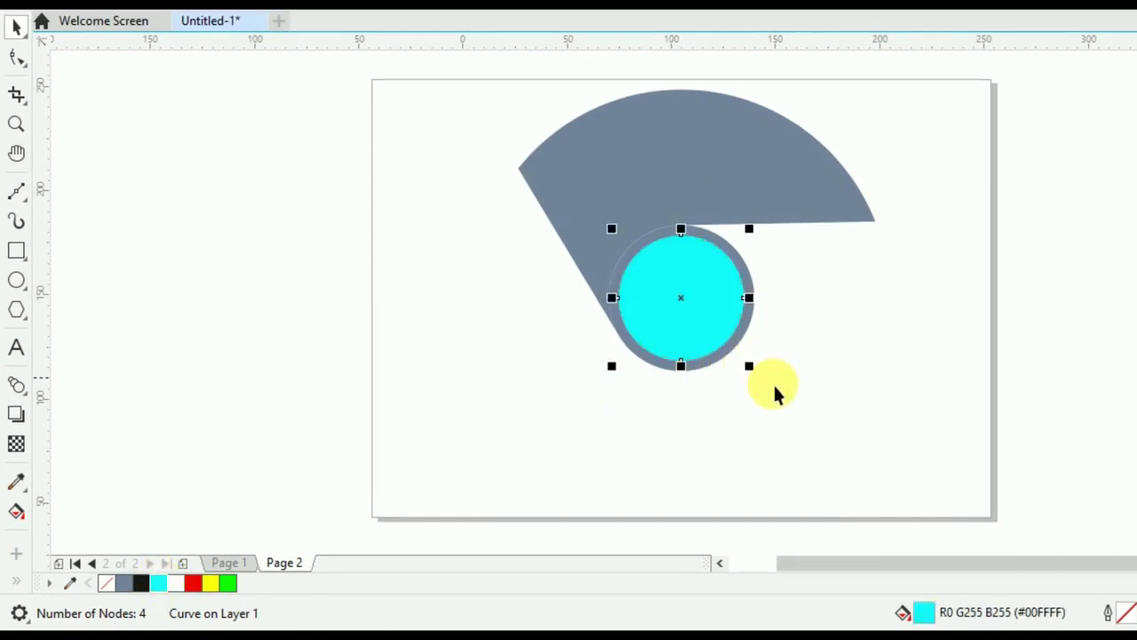
pyautogui.click(808, 376)
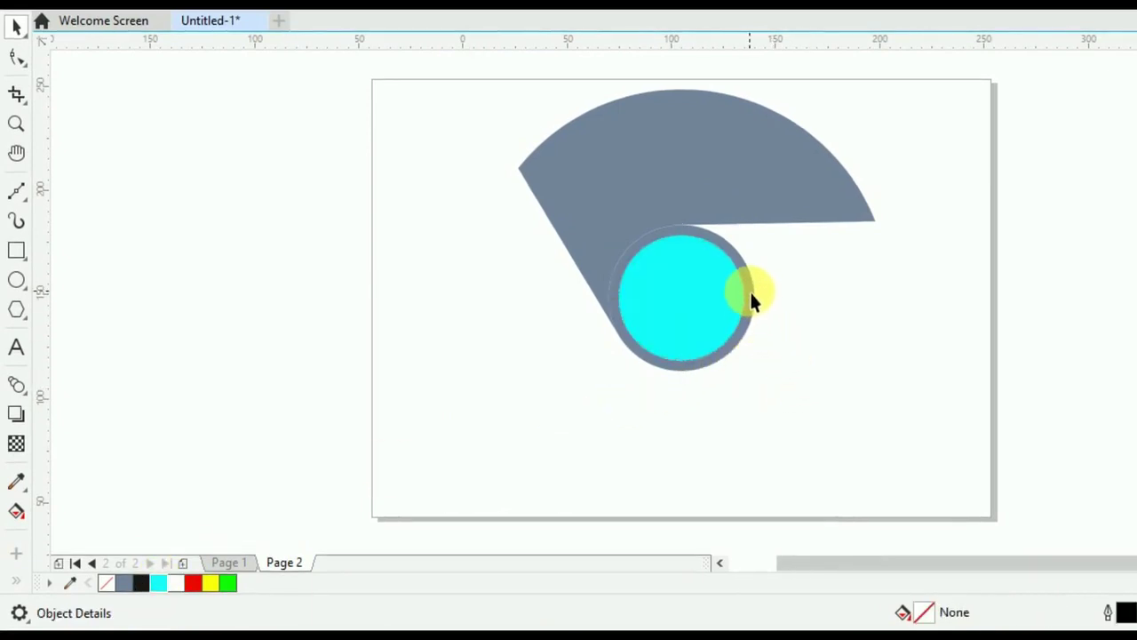
pyautogui.click(749, 291)
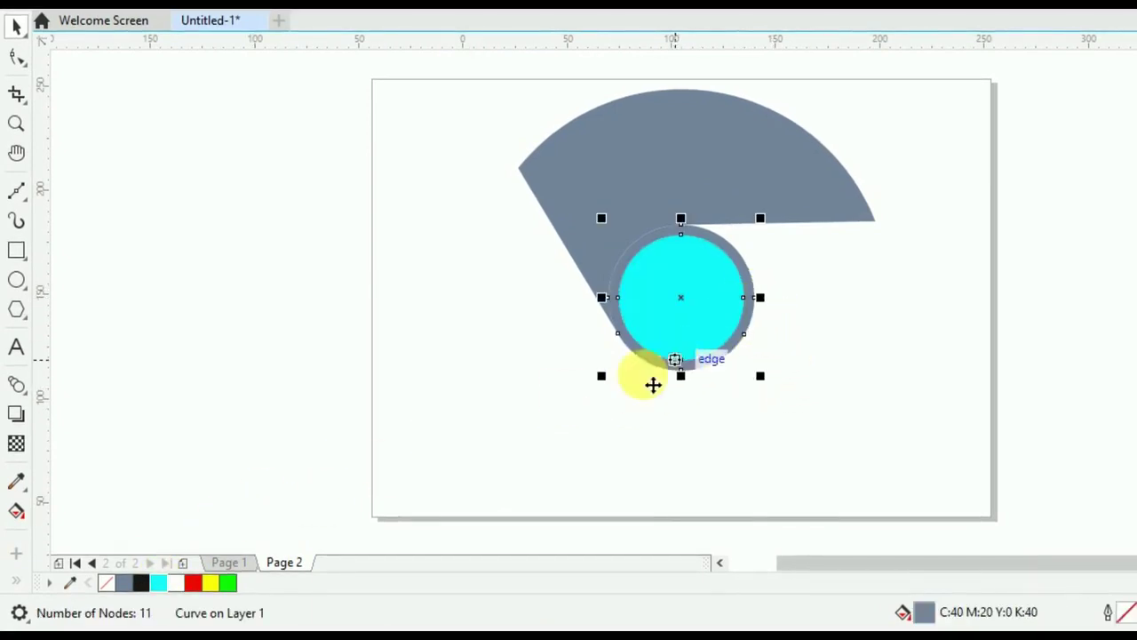
pyautogui.click(176, 581)
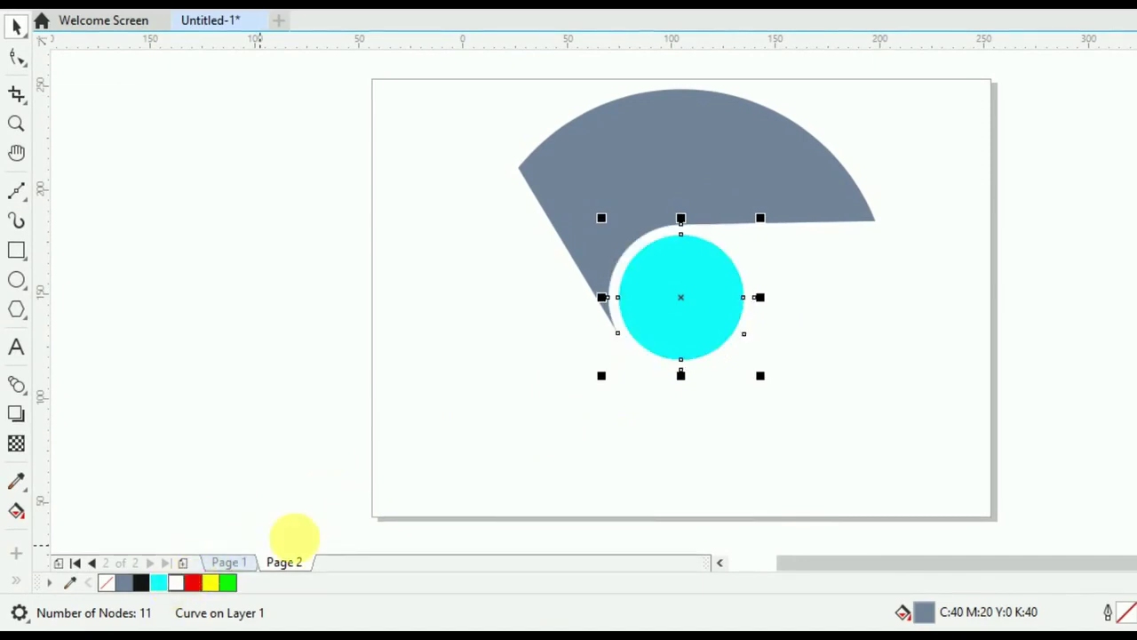
pyautogui.click(912, 337)
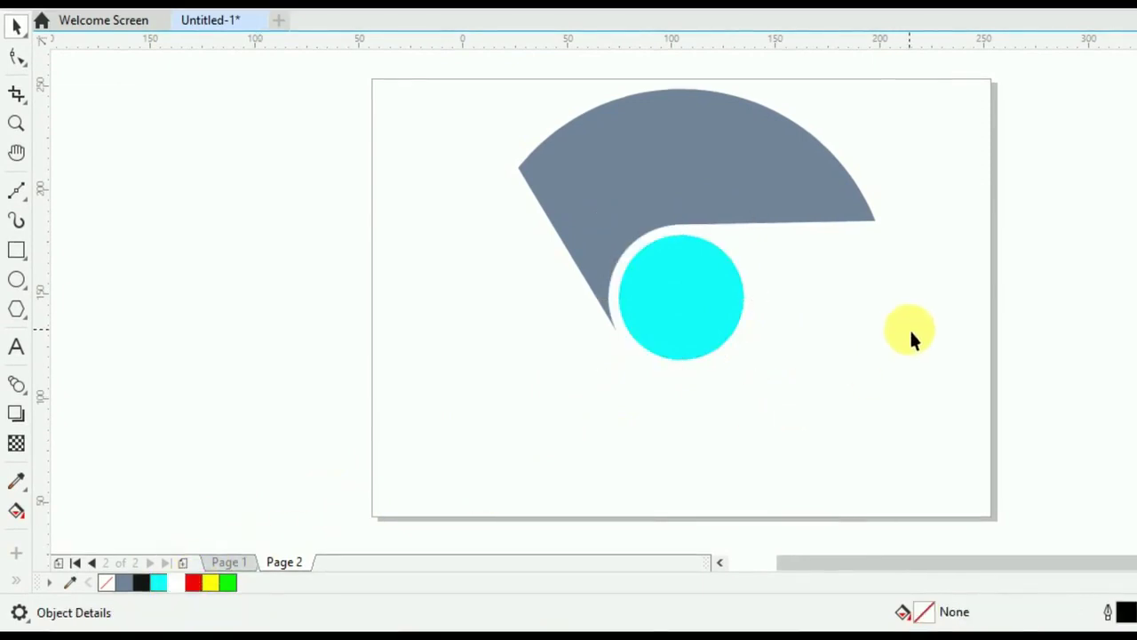
# Fill the upper segment with red
pyautogui.click(741, 180)
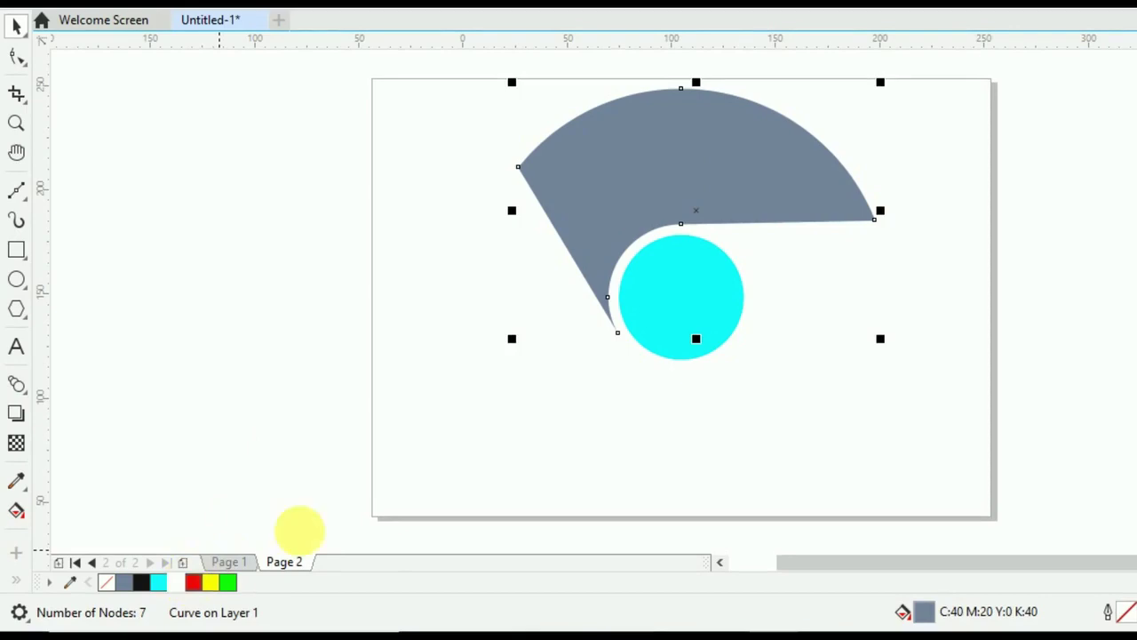
pyautogui.click(193, 582)
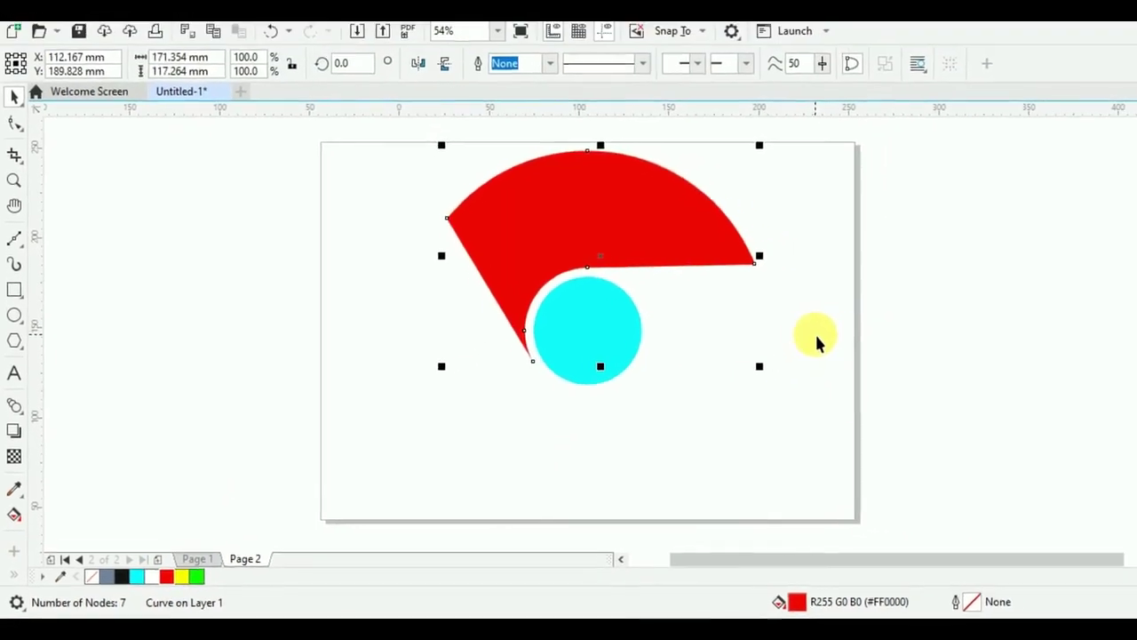
pyautogui.click(818, 339)
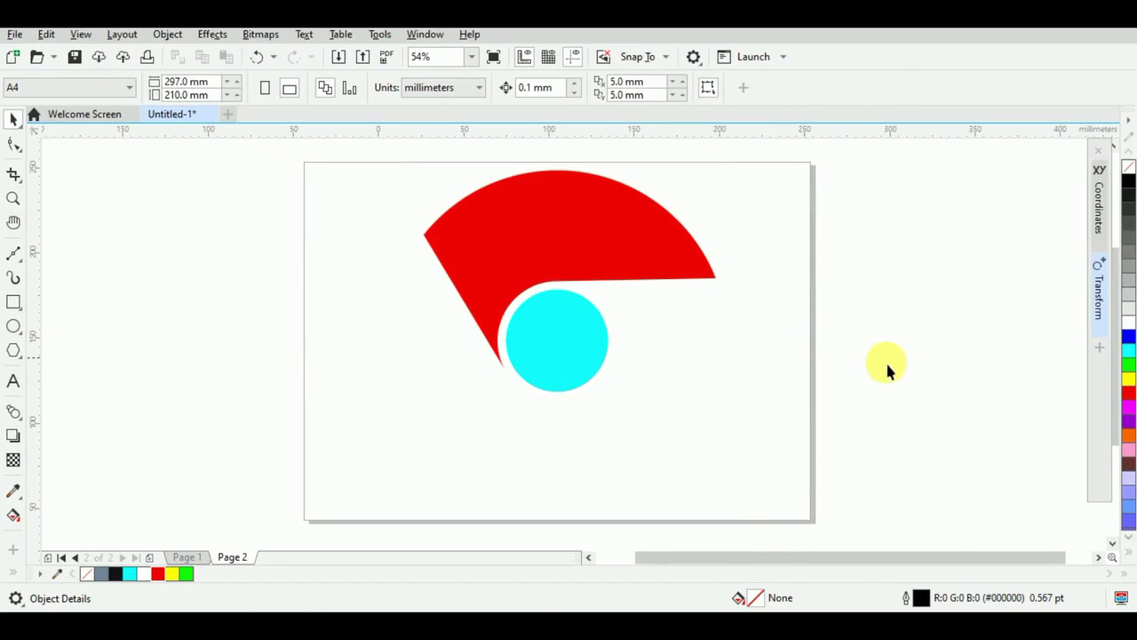
# Create 2 copies of the red segment rotated in 120° steps around the centre of the circles
pyautogui.click(1098, 291)
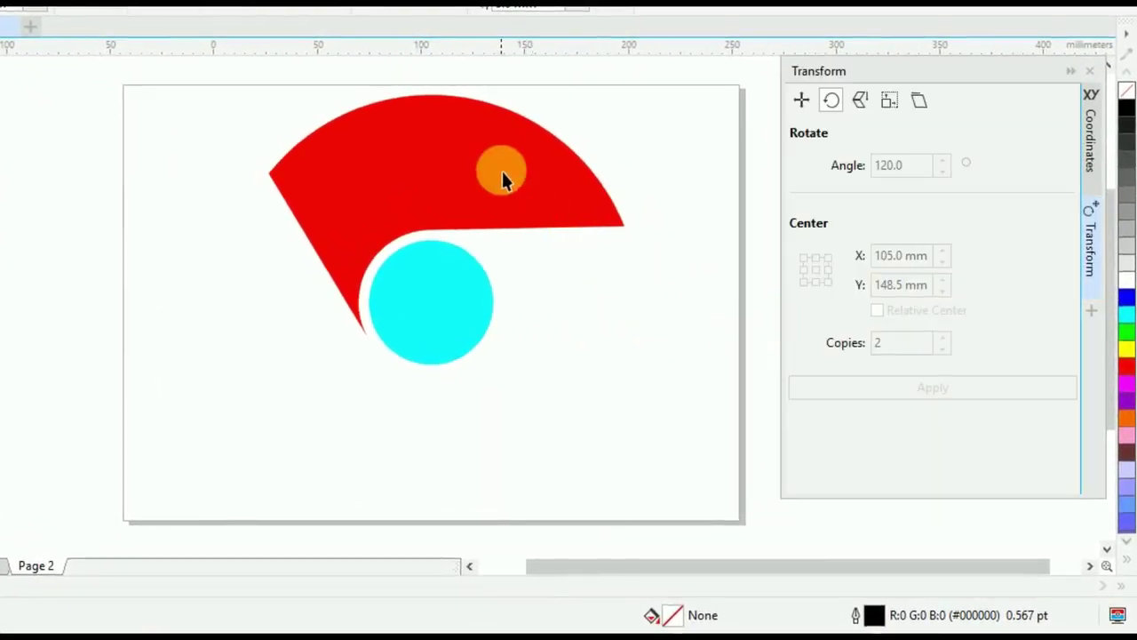
pyautogui.click(502, 171)
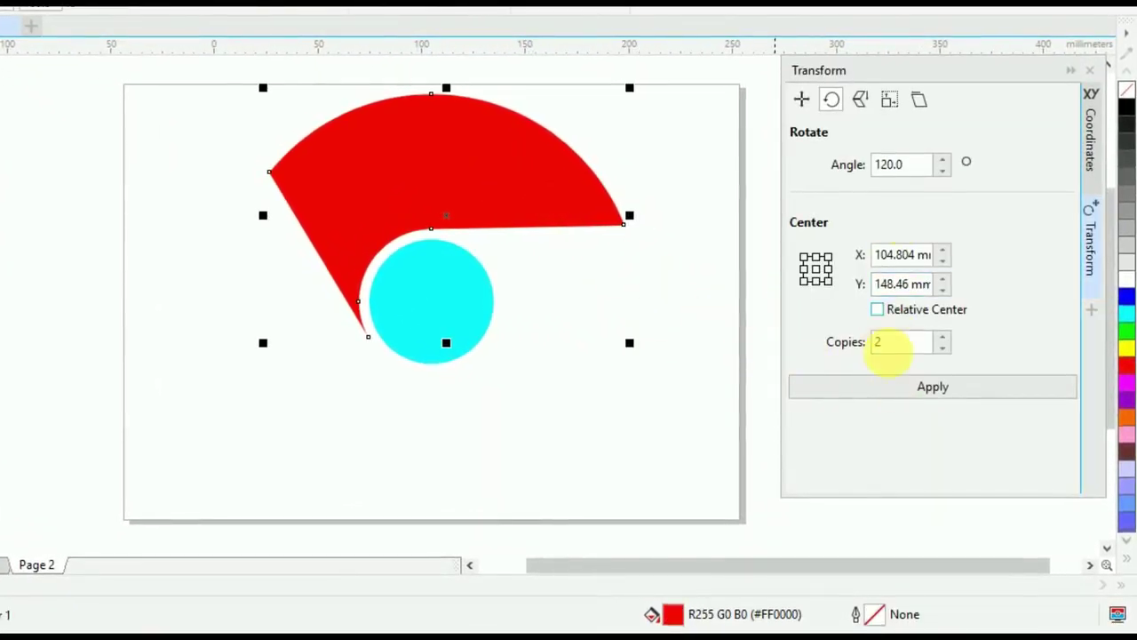
pyautogui.click(842, 404)
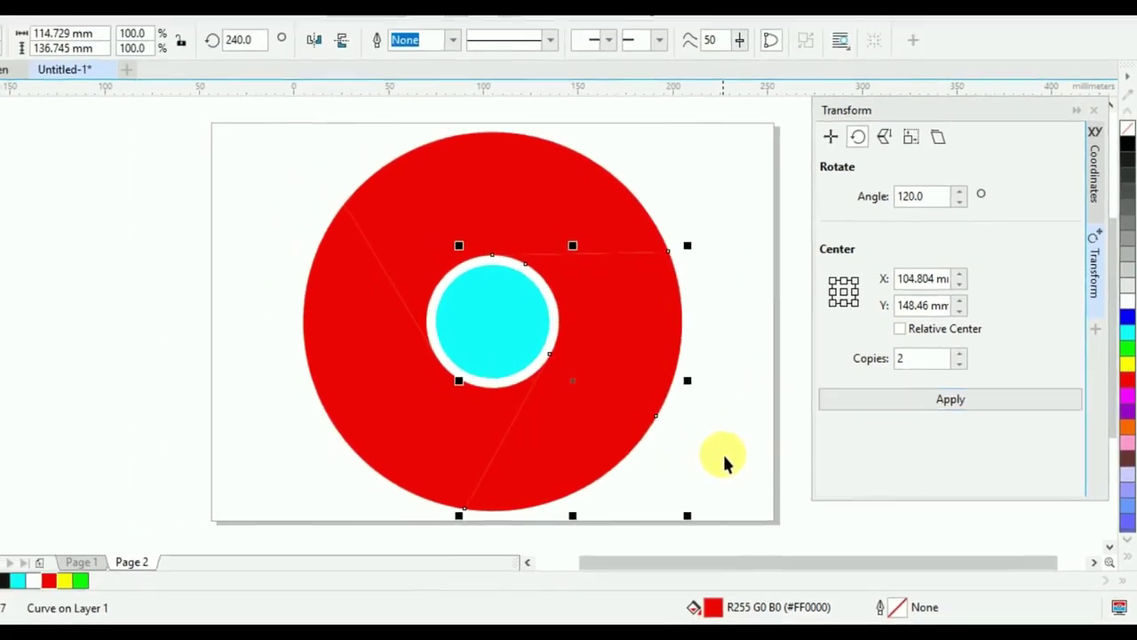
pyautogui.click(684, 458)
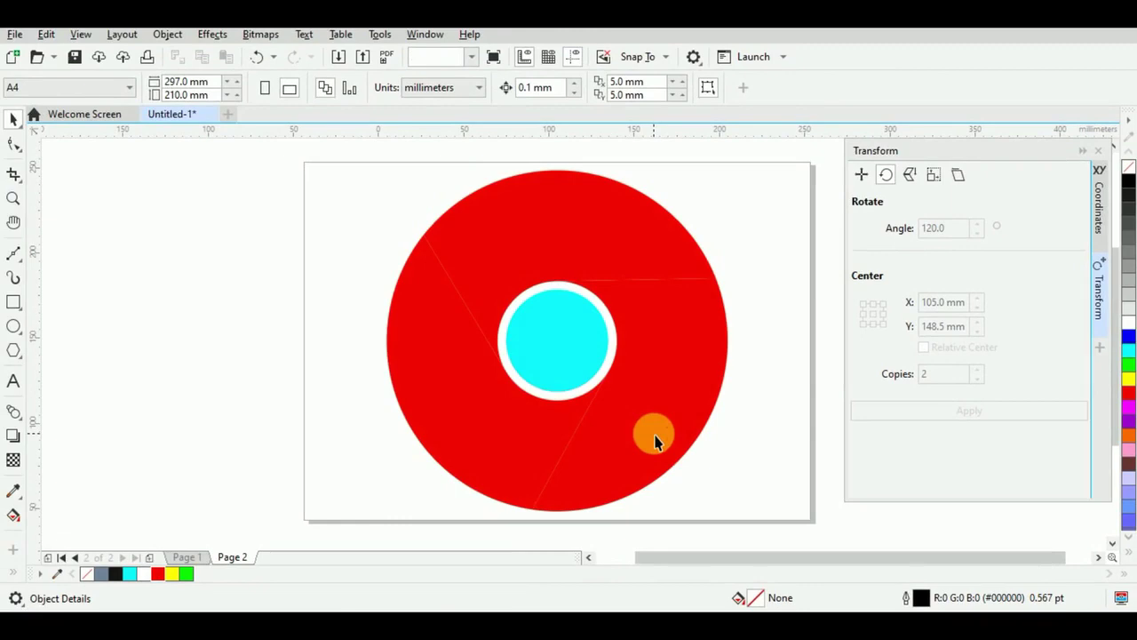
# Fill the lower-right segment with yellow and the lower-left segment with green
pyautogui.click(654, 442)
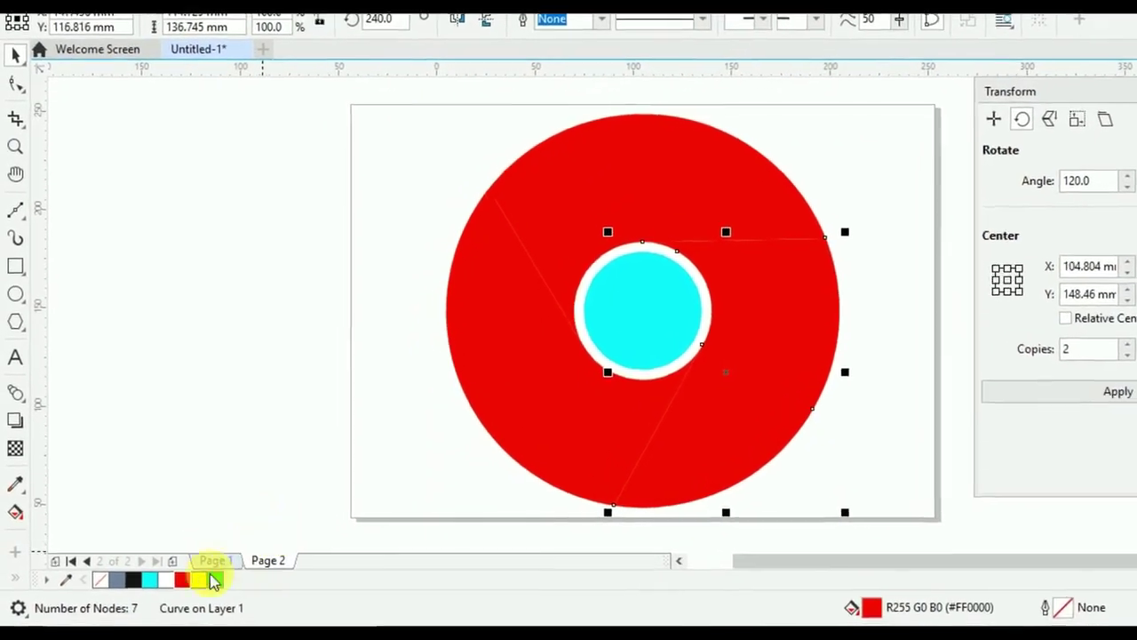
pyautogui.click(197, 579)
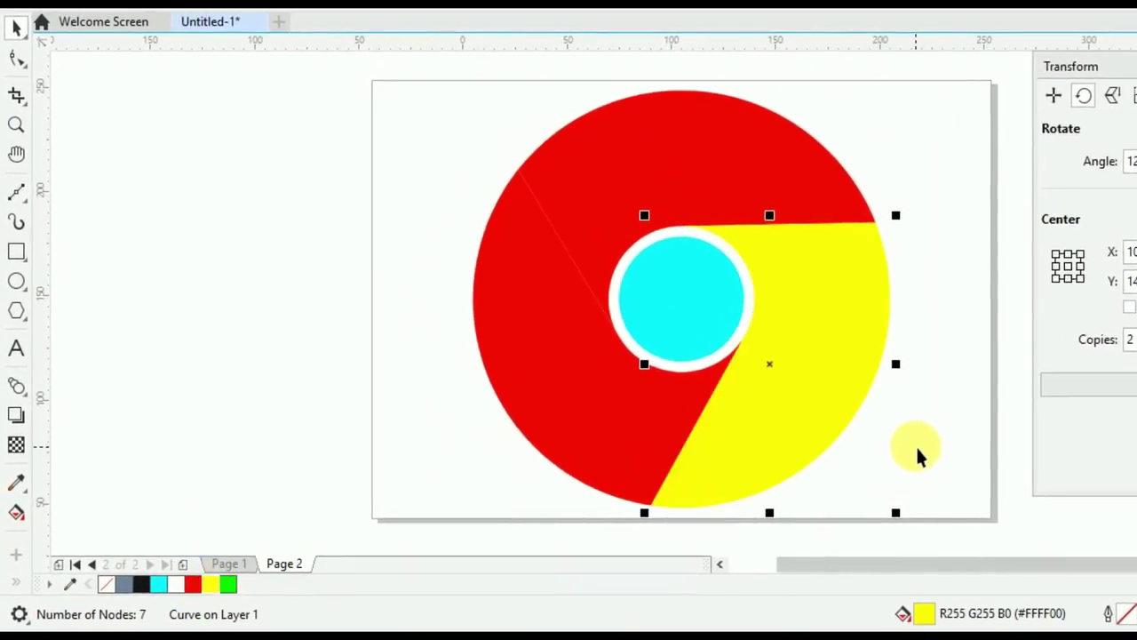
pyautogui.click(915, 446)
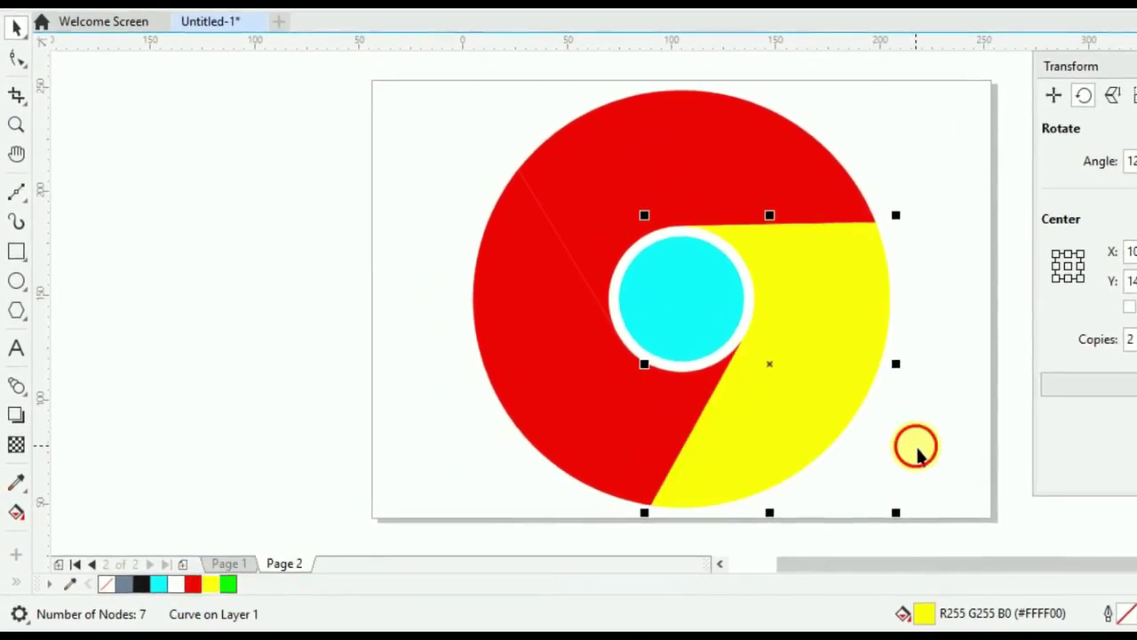
pyautogui.click(524, 394)
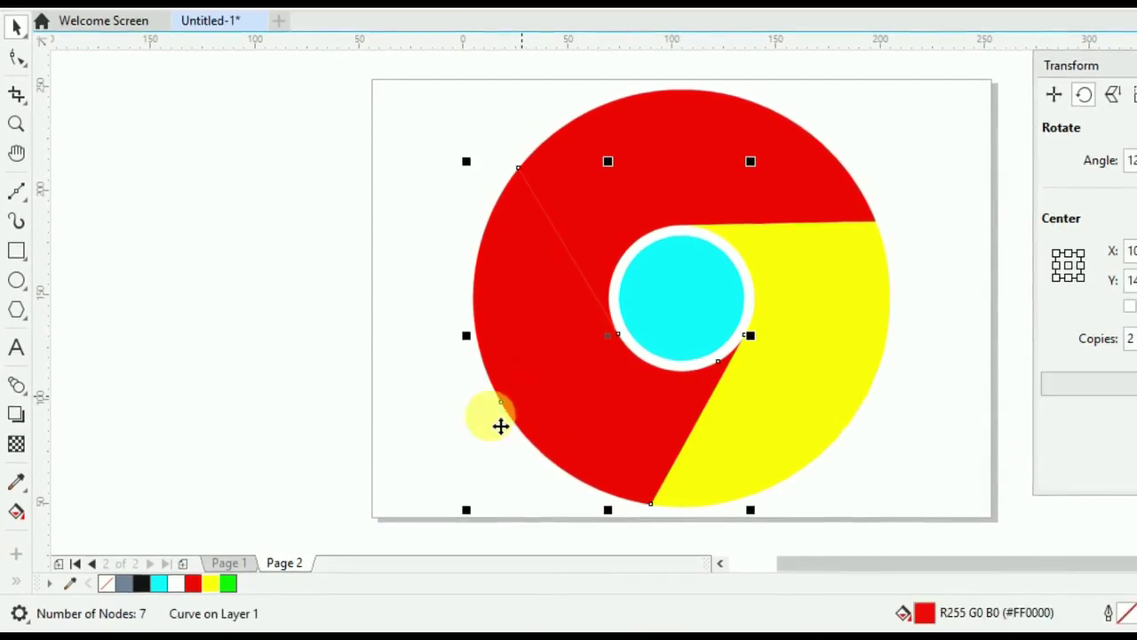
pyautogui.click(228, 582)
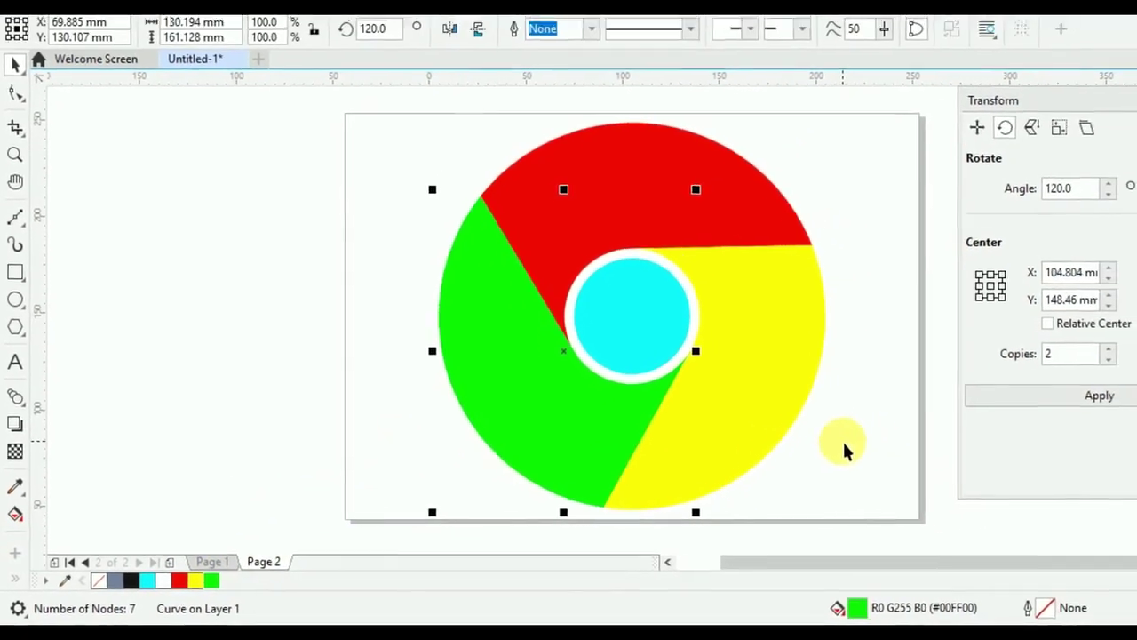
pyautogui.click(835, 342)
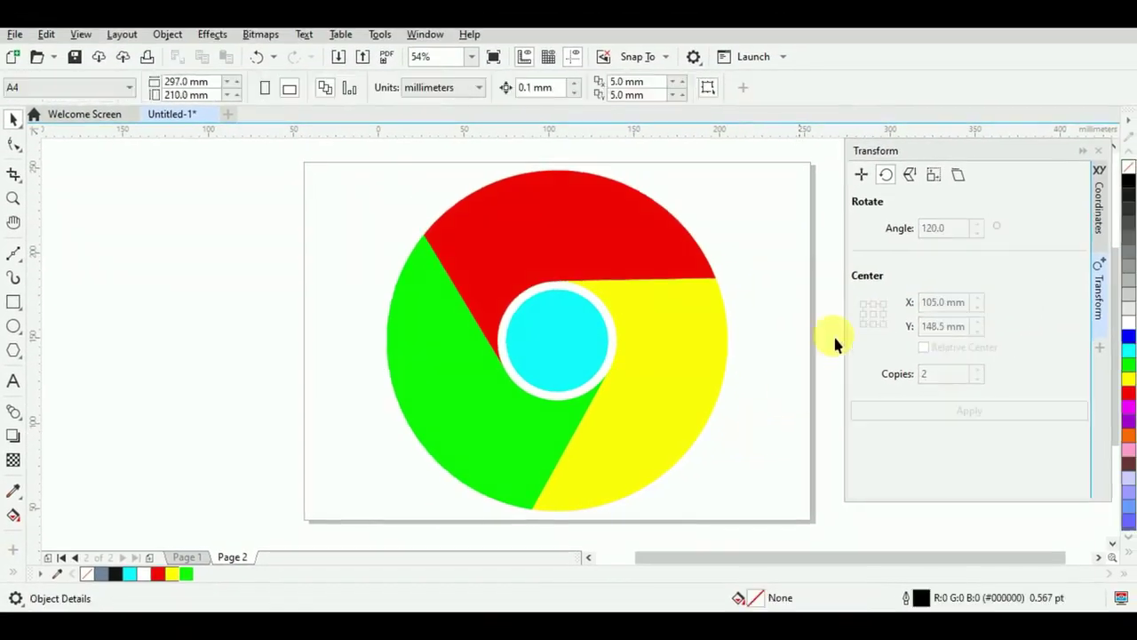
# Collapse the Transform settings and group all the coloured shapes of the logo into one object
pyautogui.click(1082, 152)
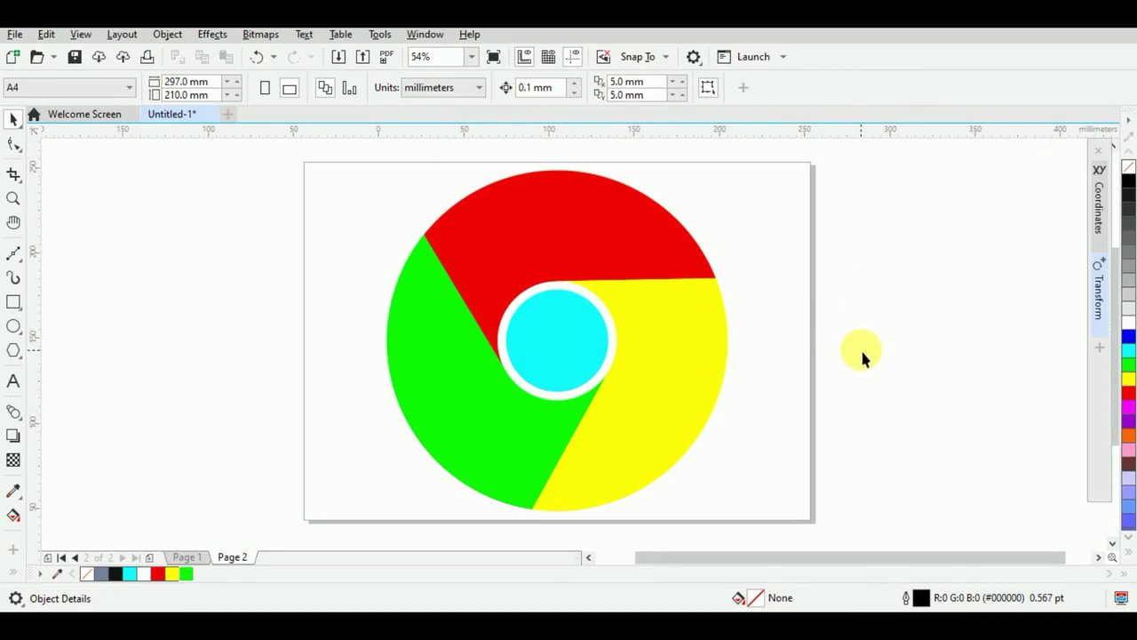
pyautogui.hotkey('ctrl', 'a')
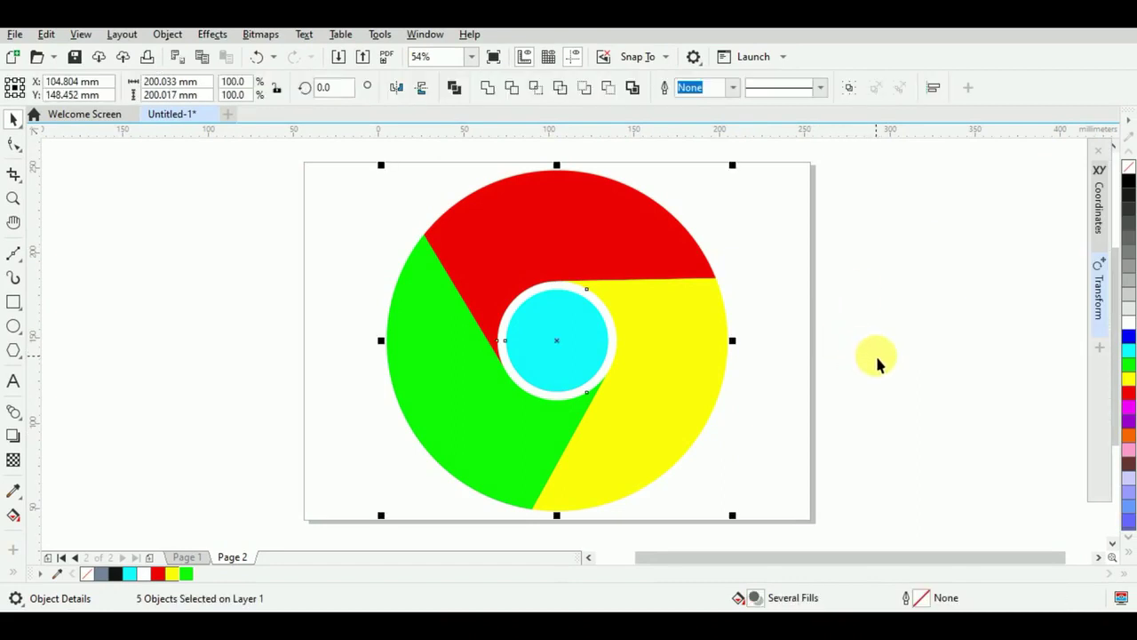
pyautogui.hotkey('ctrl', 'g')
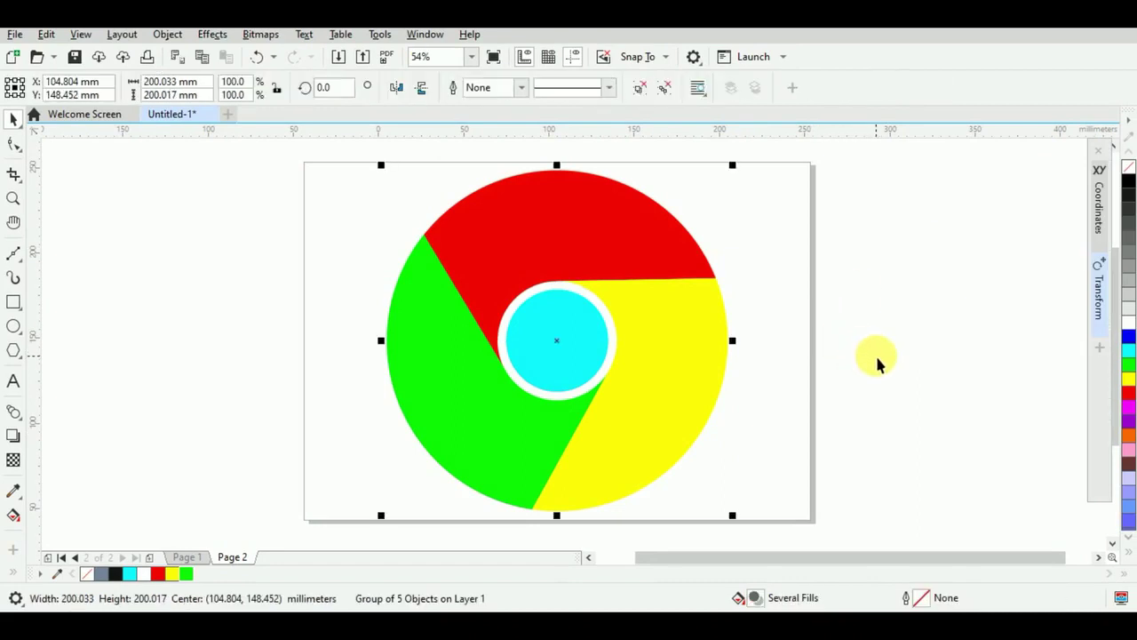
pyautogui.click(865, 364)
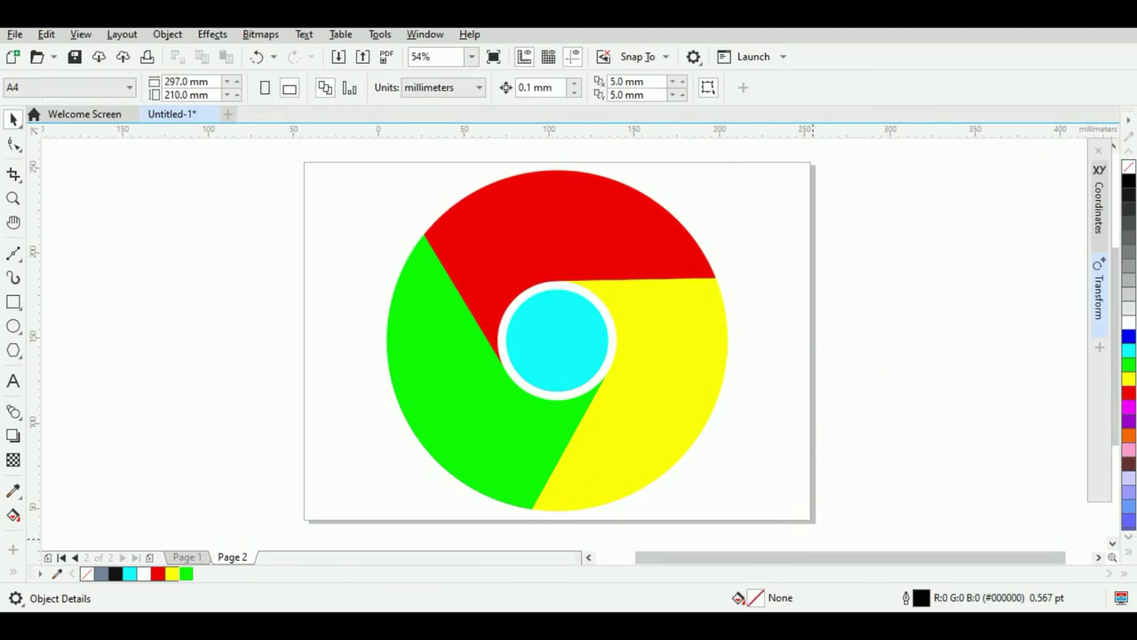